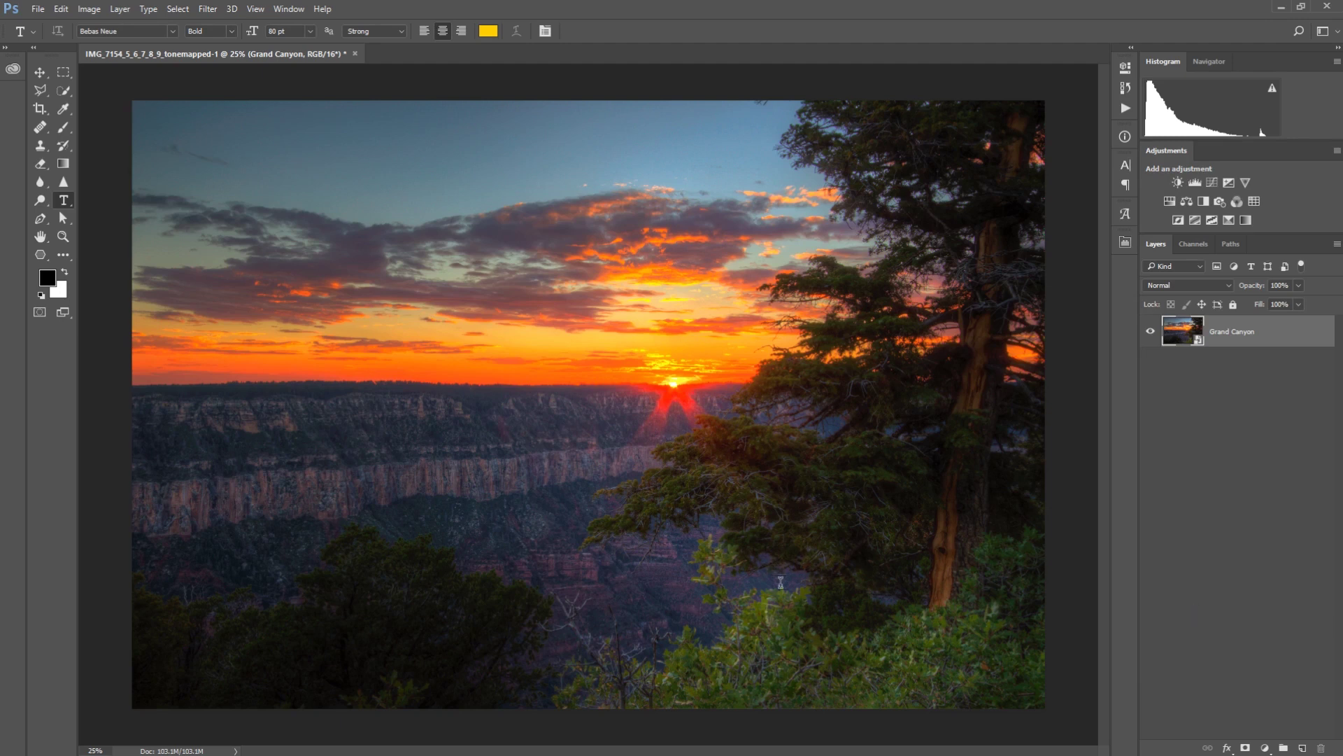
Step: Type the two-line caption 'GREATINGS FROM' / 'GRAND CANYON' on the photo and commit it
left_click(346, 514)
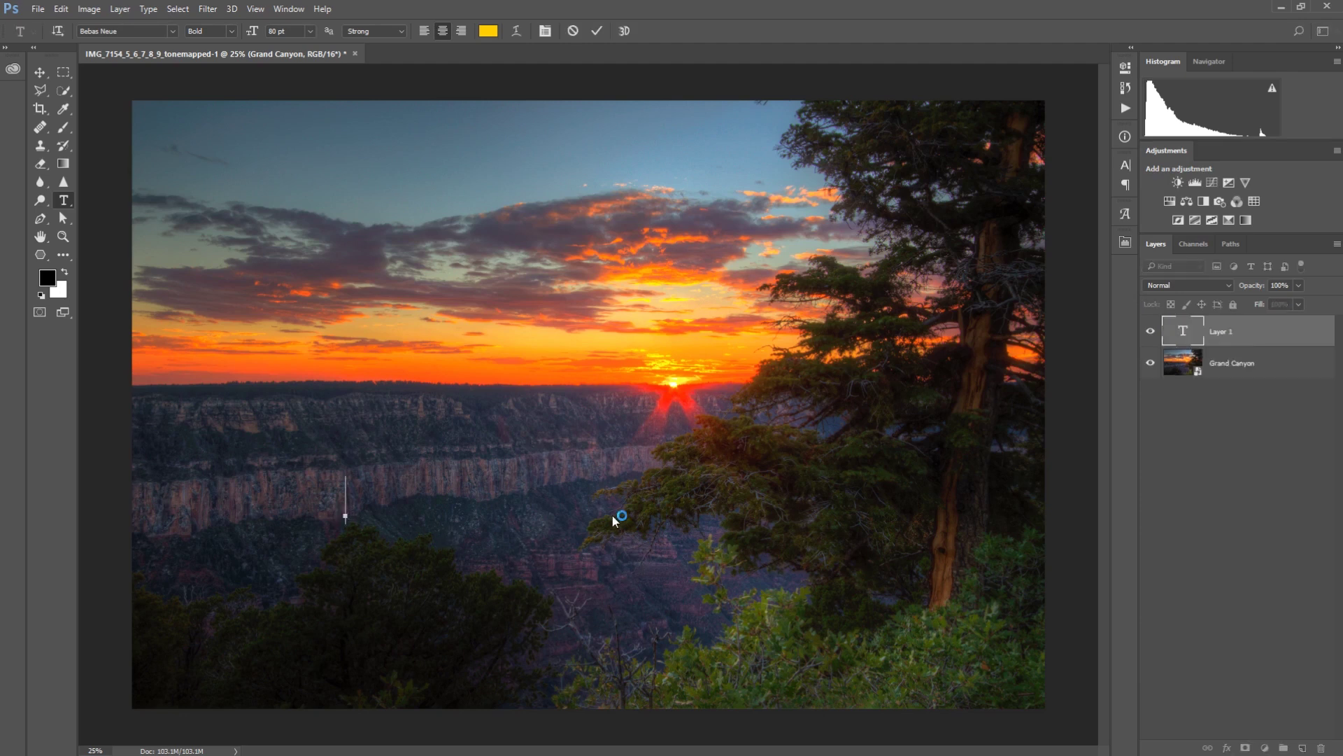
type("GRE")
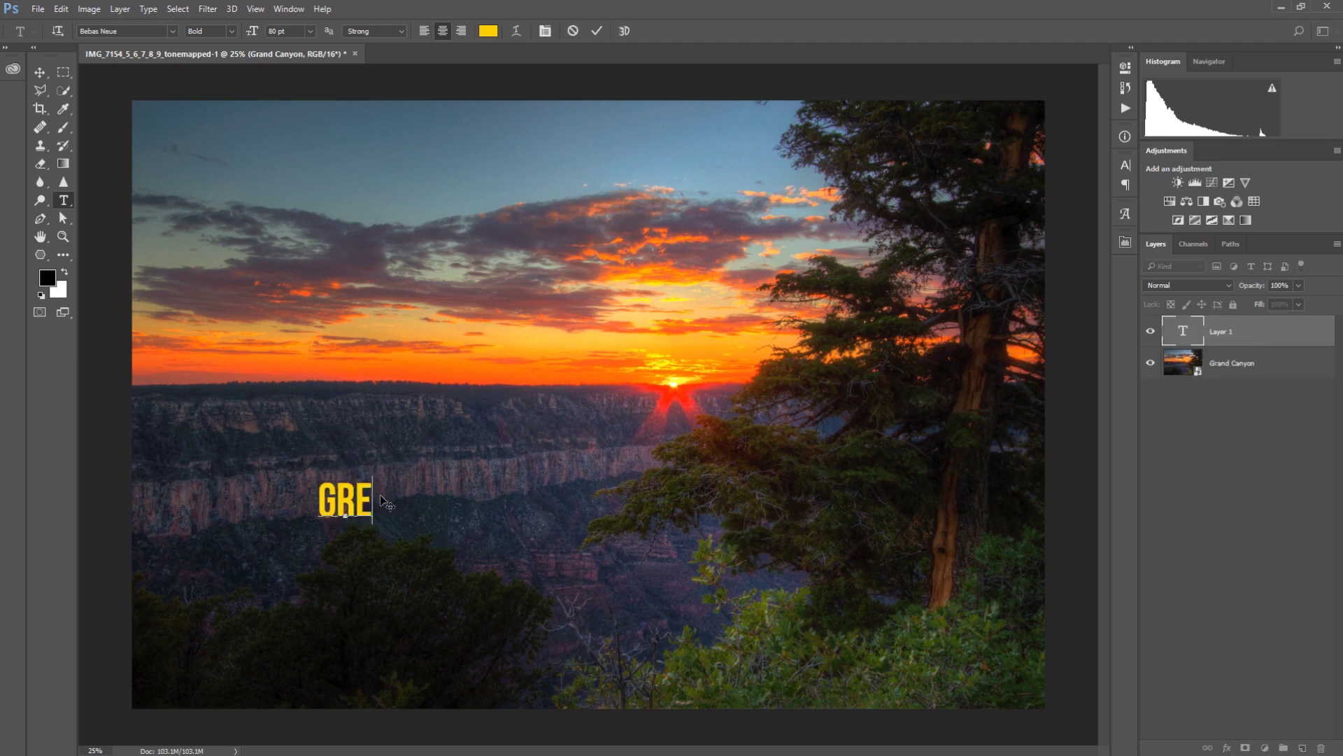
type("ATINGS FROM")
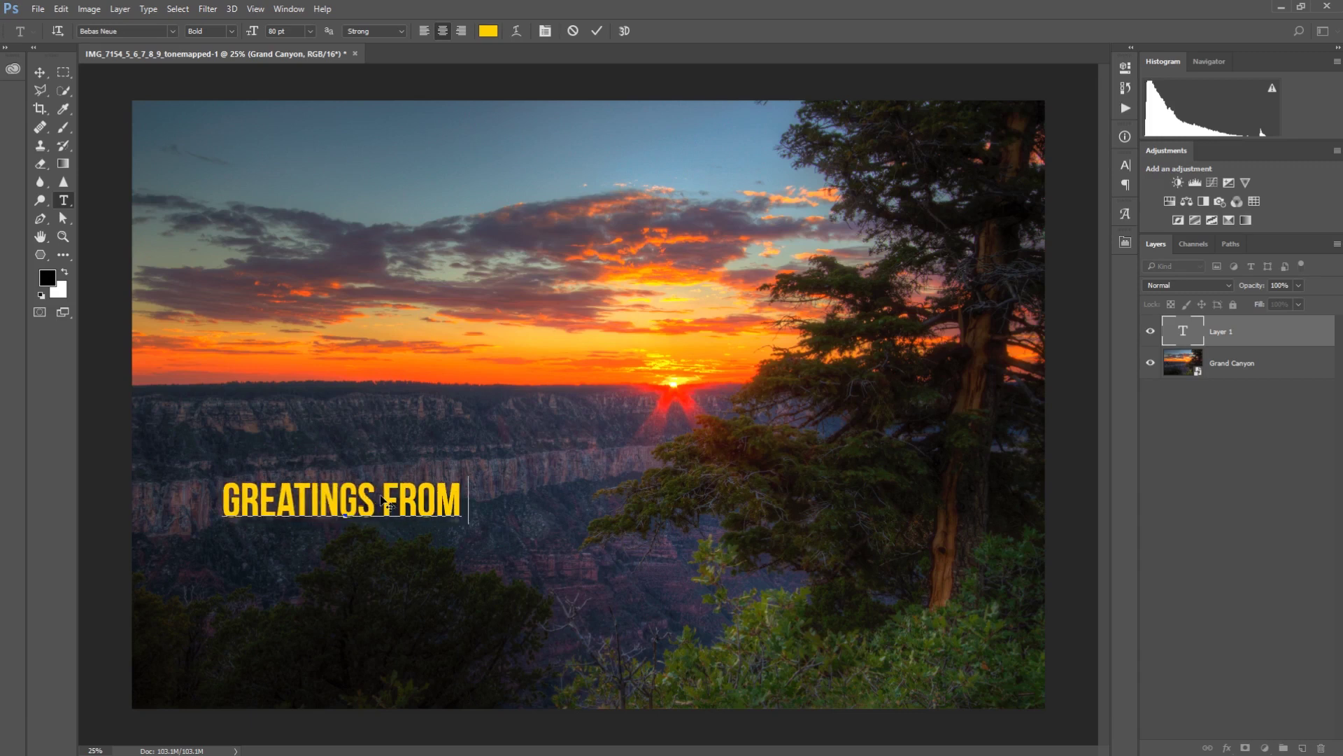
key("Return")
type("GRAND ")
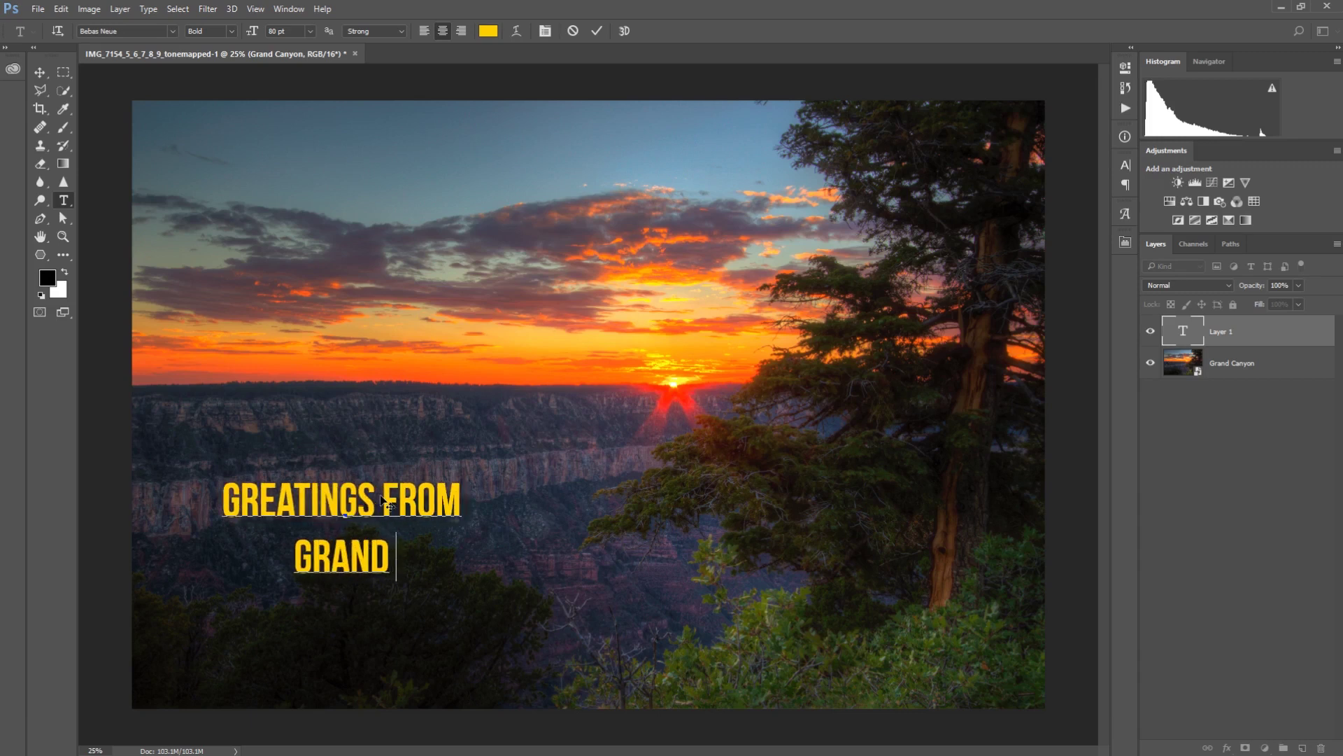
type("CANYON")
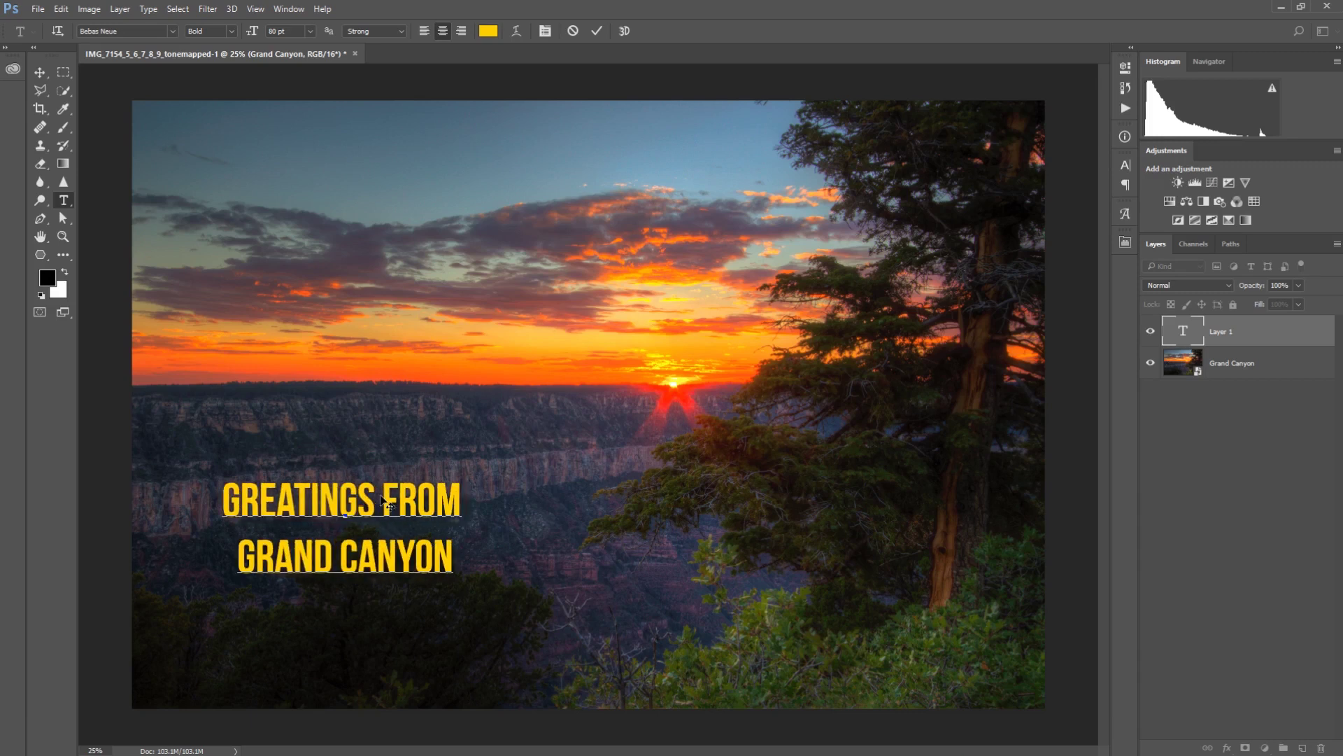
key("ctrl+Return")
Step: Move the caption to the lower left and scale it up to about 141%
key("v")
left_click_drag(409, 505, 395, 561)
key("ctrl")
key("ctrl+t")
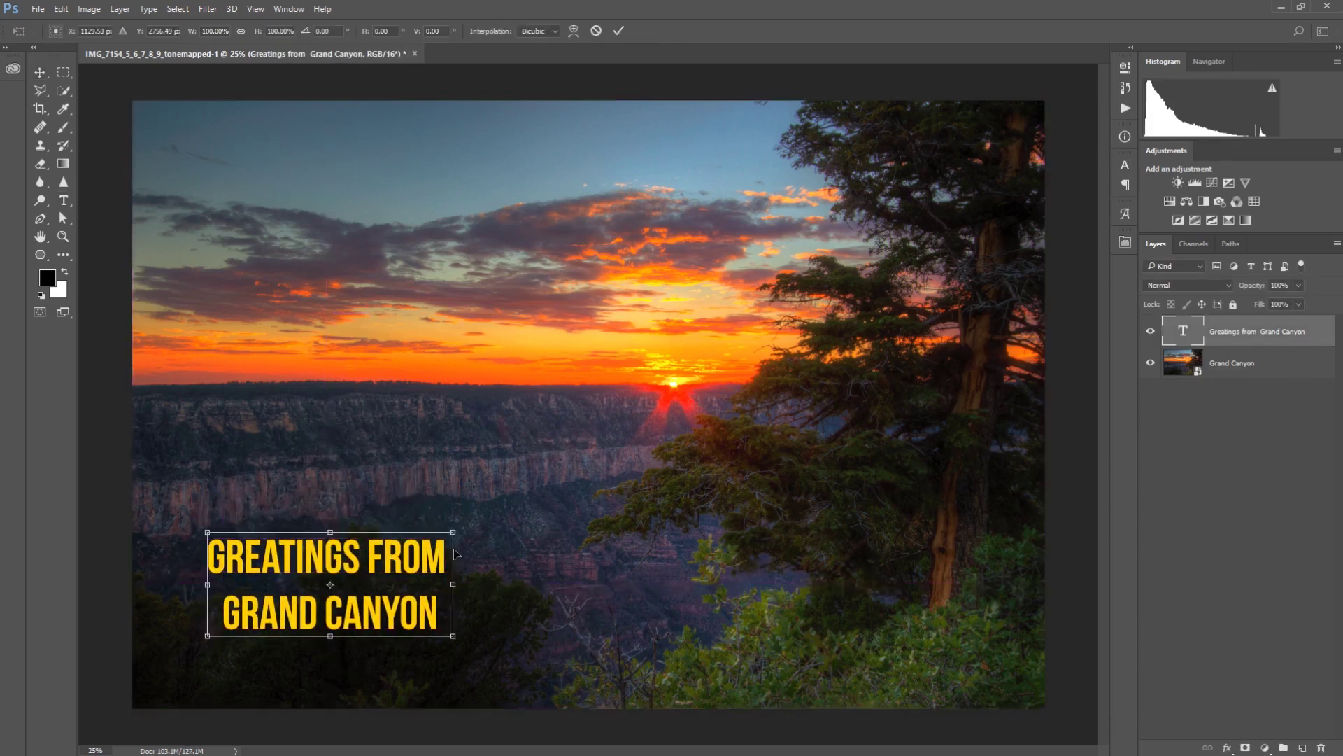
left_click_drag(455, 532, 555, 490)
key("Return")
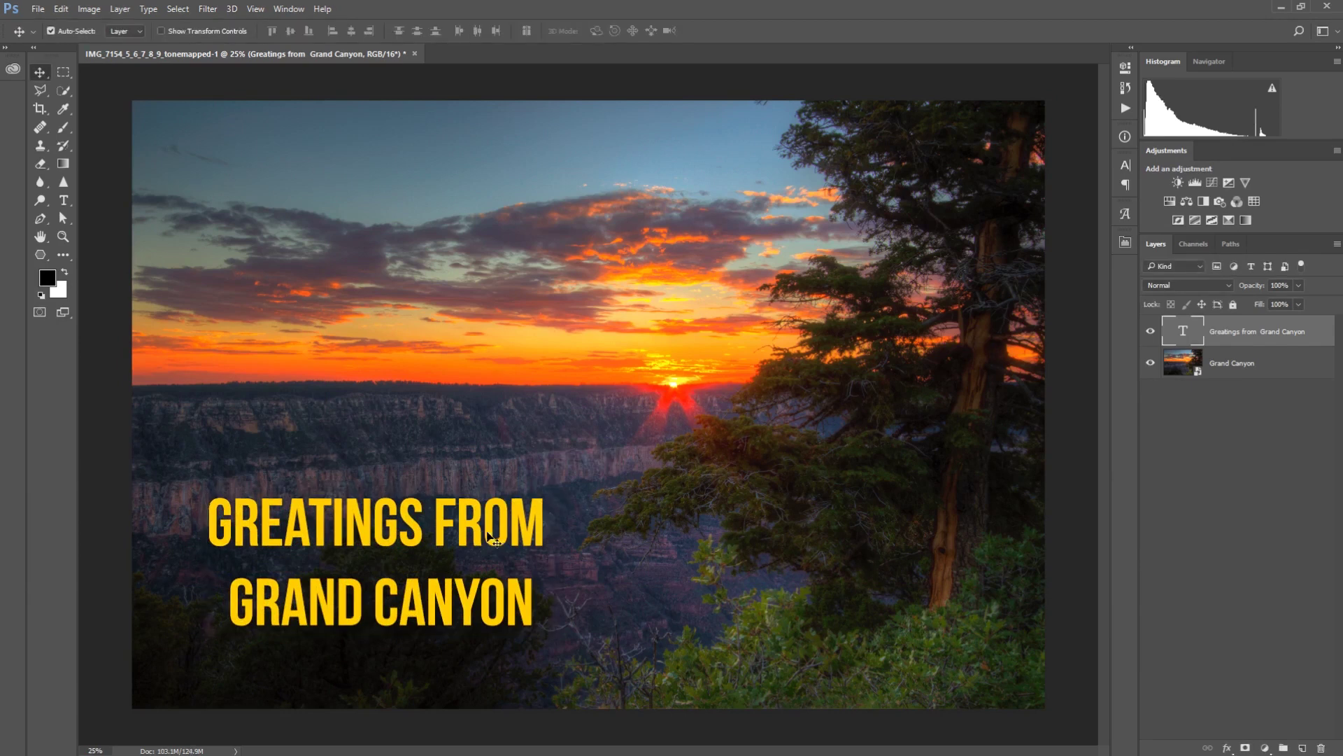
left_click_drag(477, 537, 459, 530)
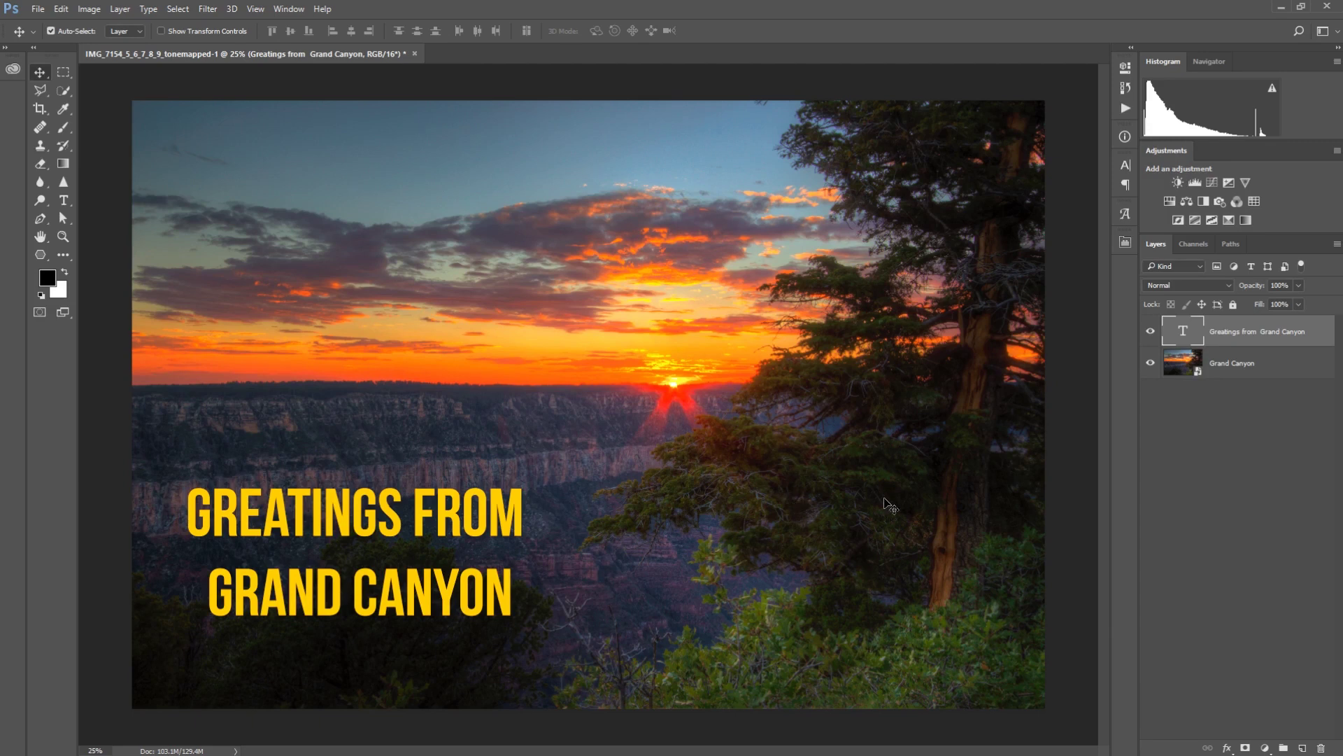
key("t")
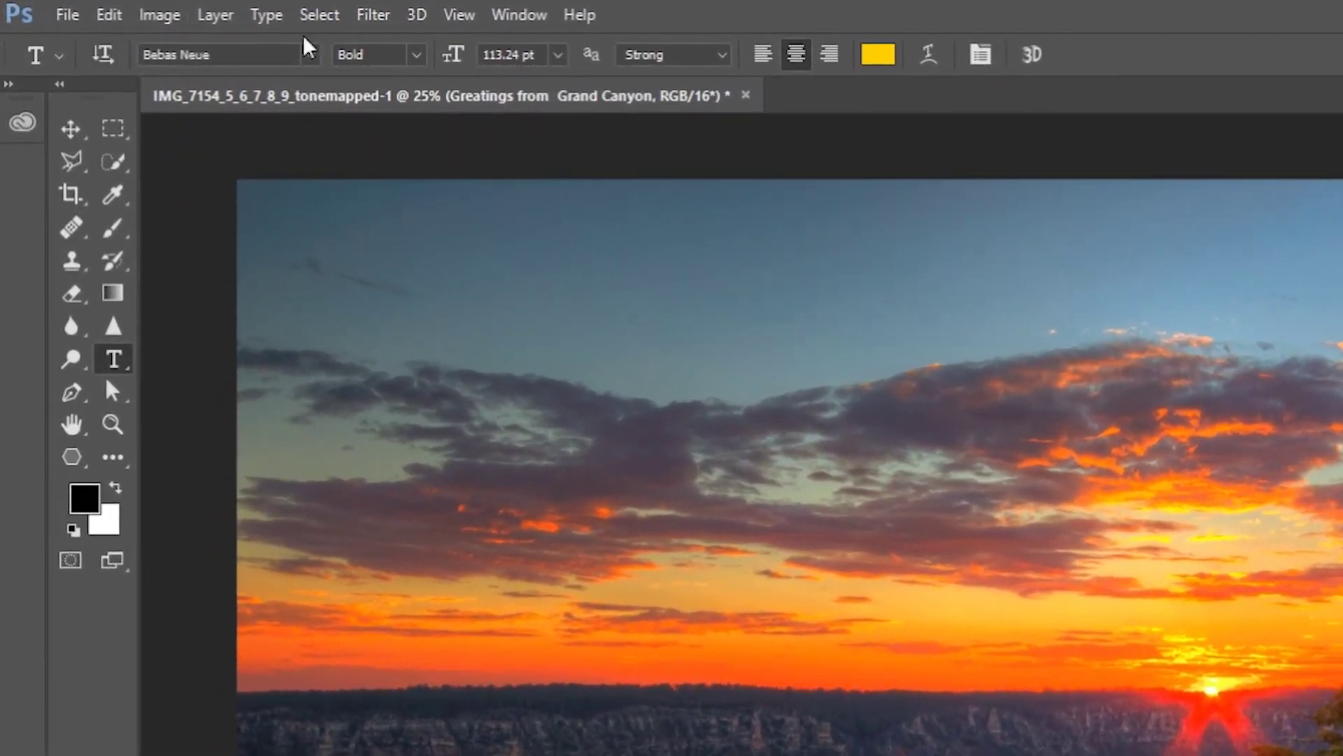
left_click(242, 56)
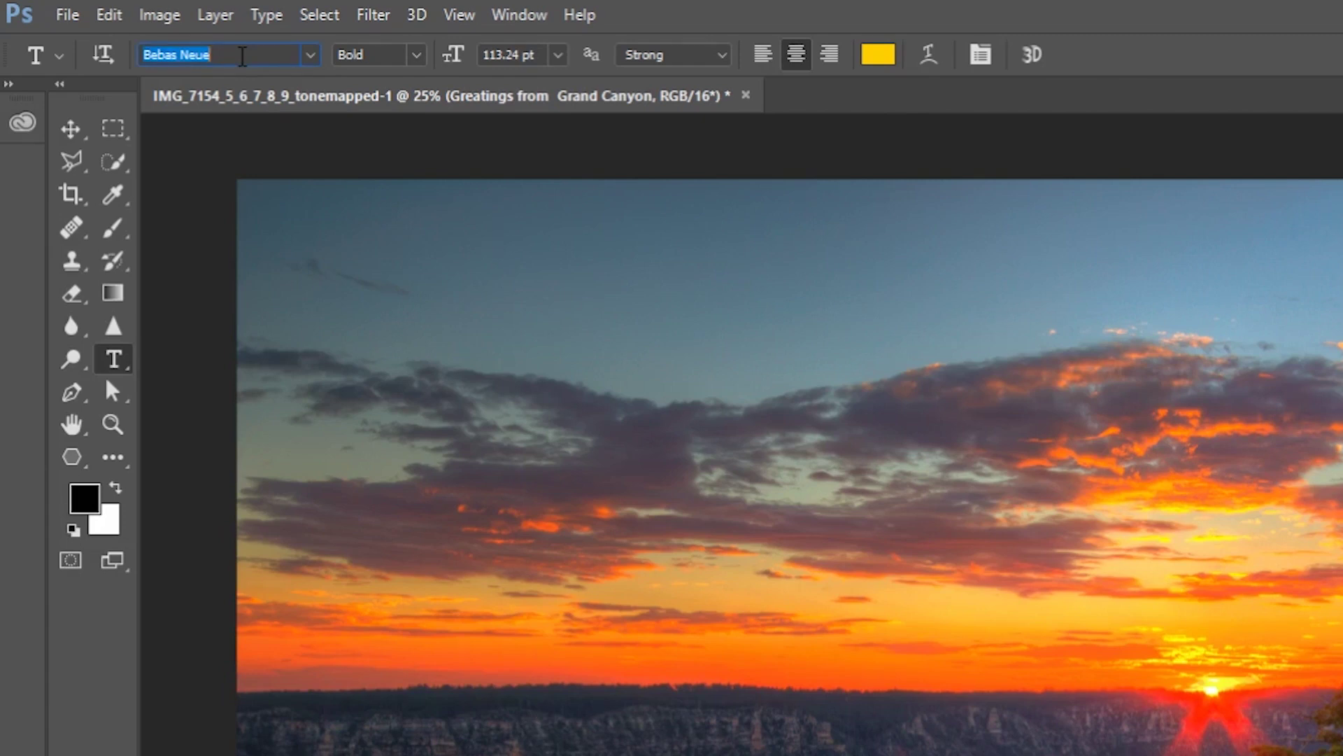
type("emo")
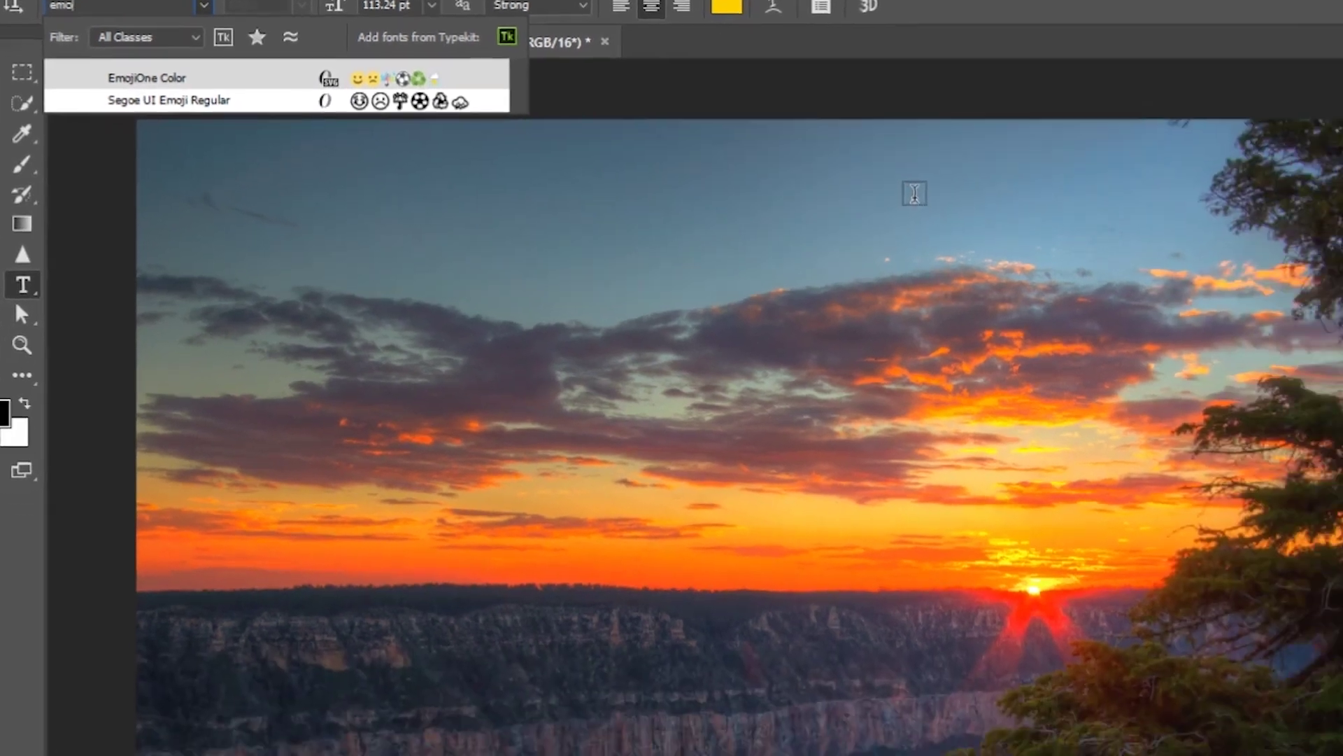
key("Escape")
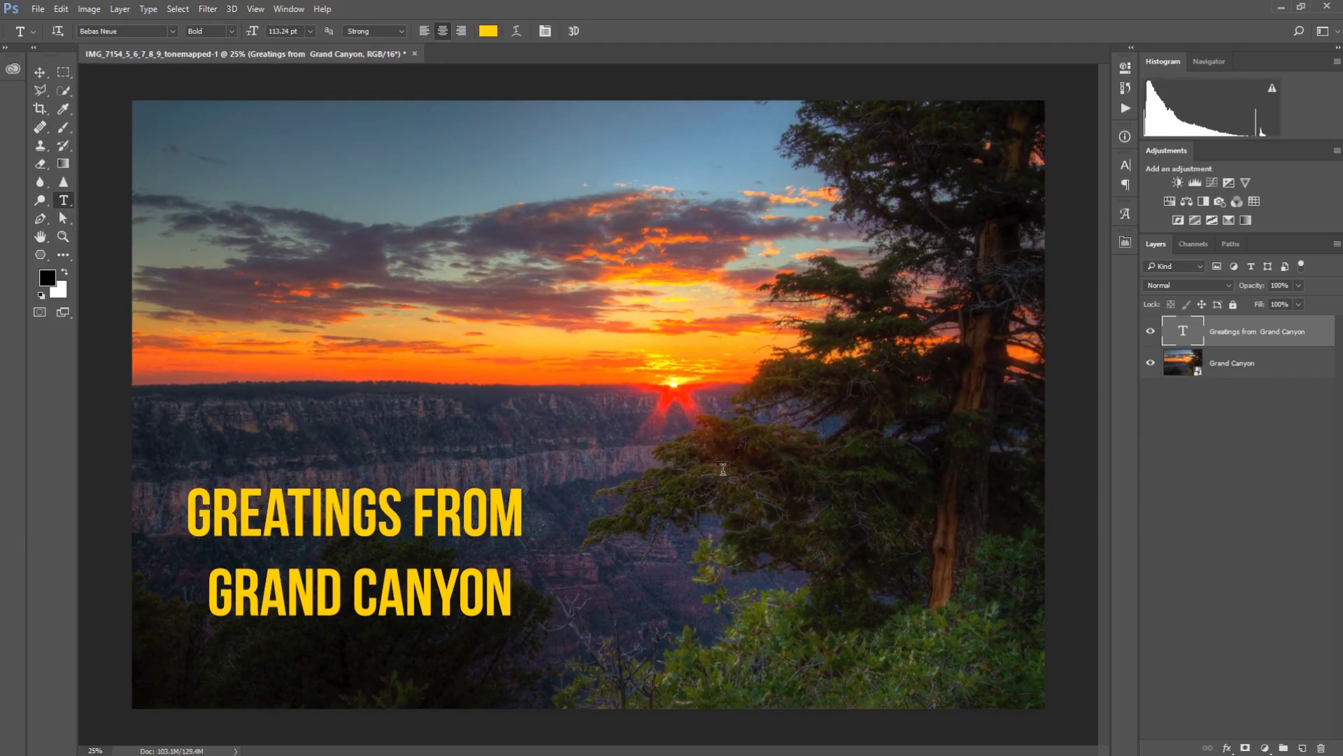
left_click(780, 517)
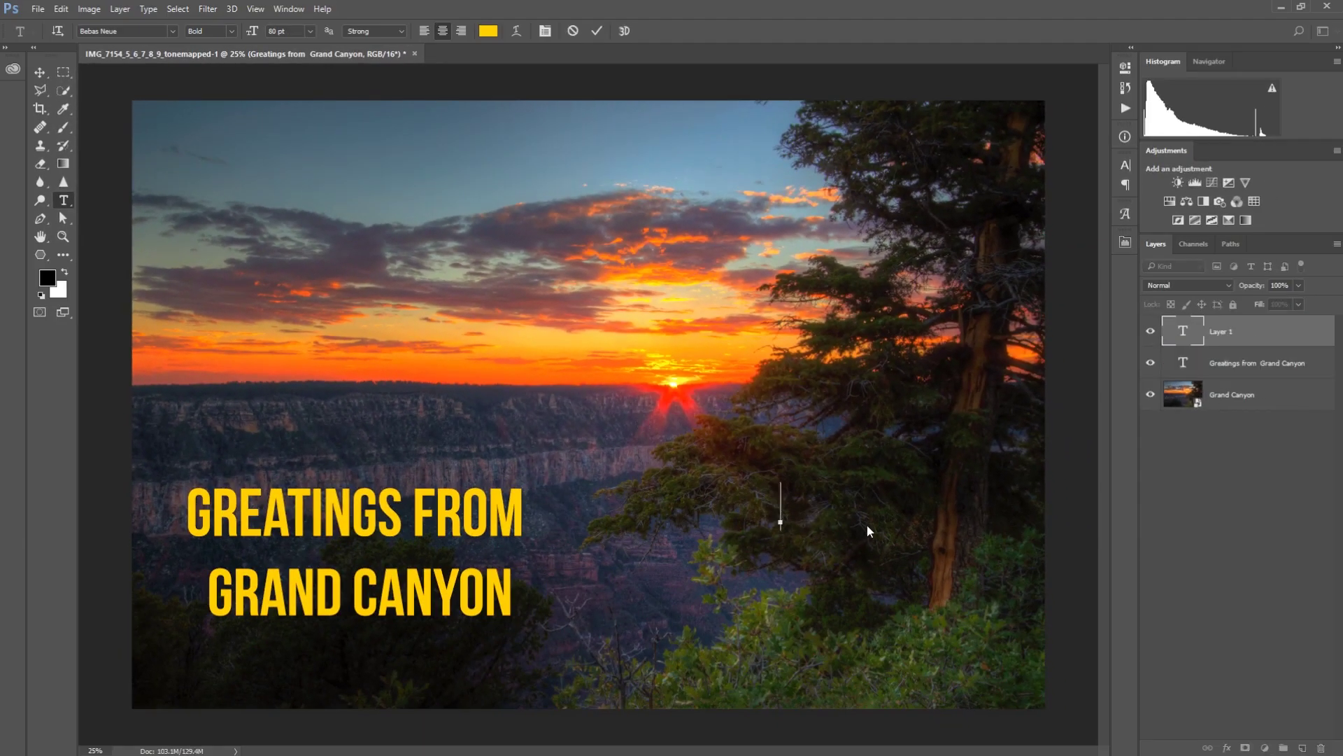
Step: Set the font to EmojiOne Color and insert the sunglasses emoji from the Glyphs panel
left_click(158, 32)
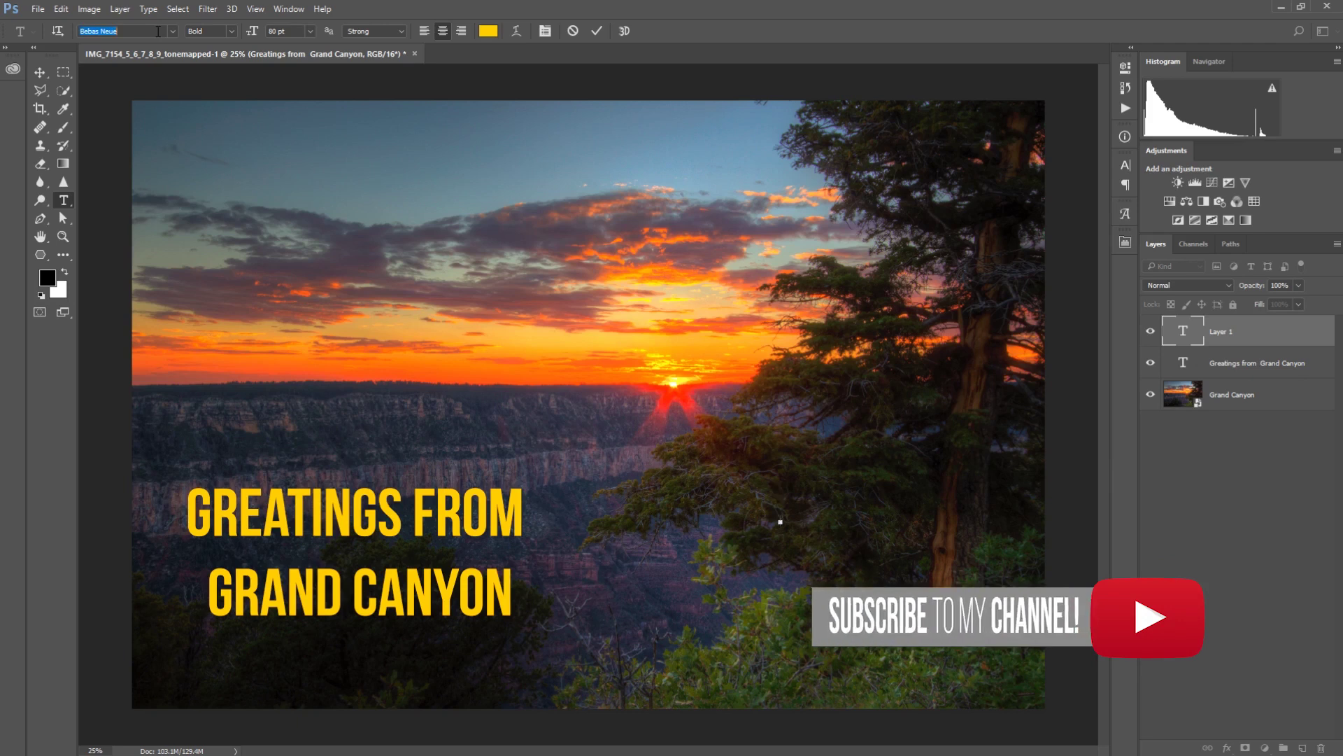
type("Em")
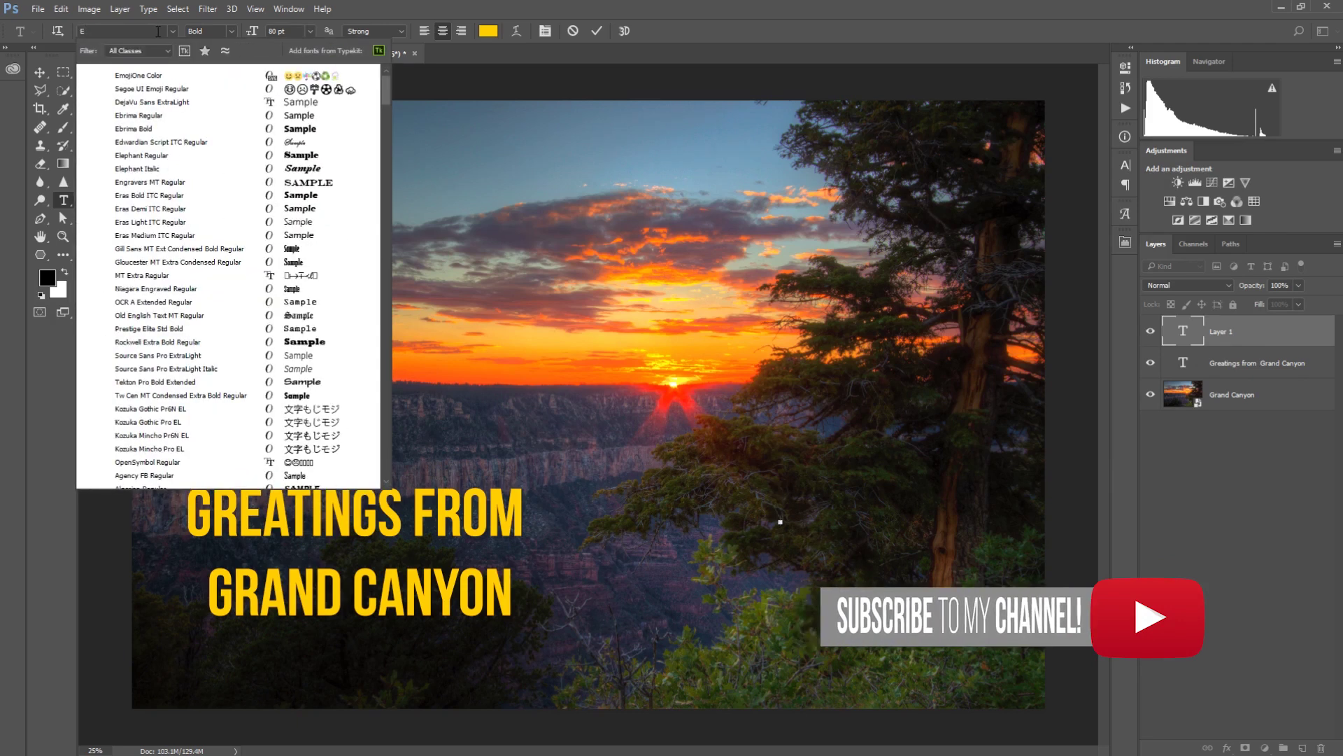
type("o")
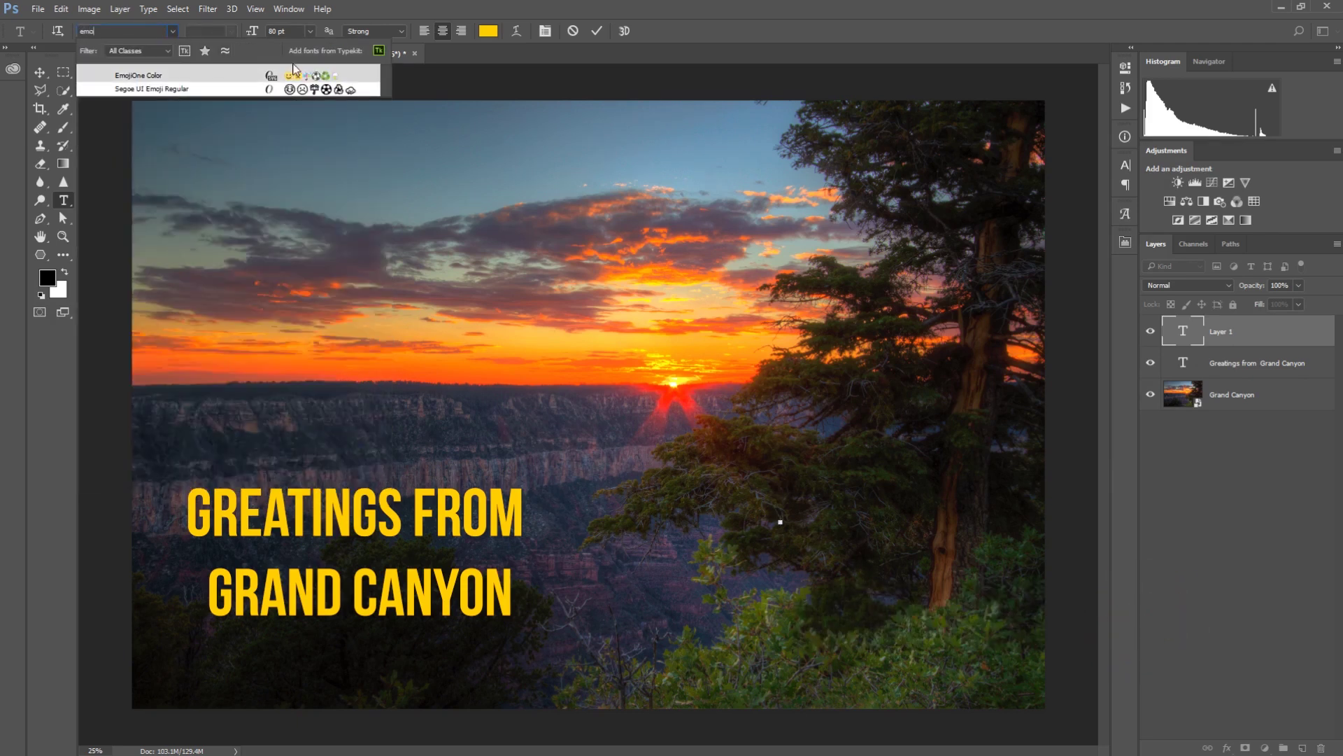
left_click(331, 77)
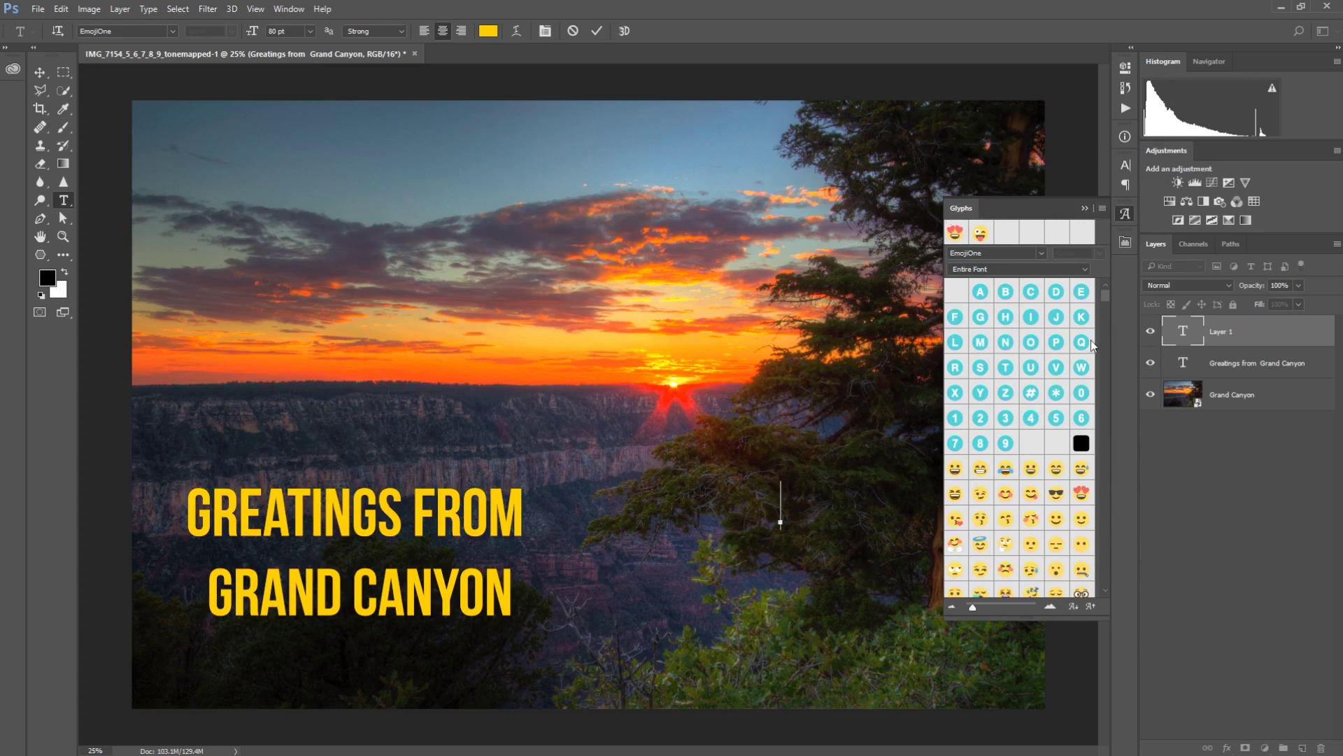
left_click_drag(1104, 294, 1106, 342)
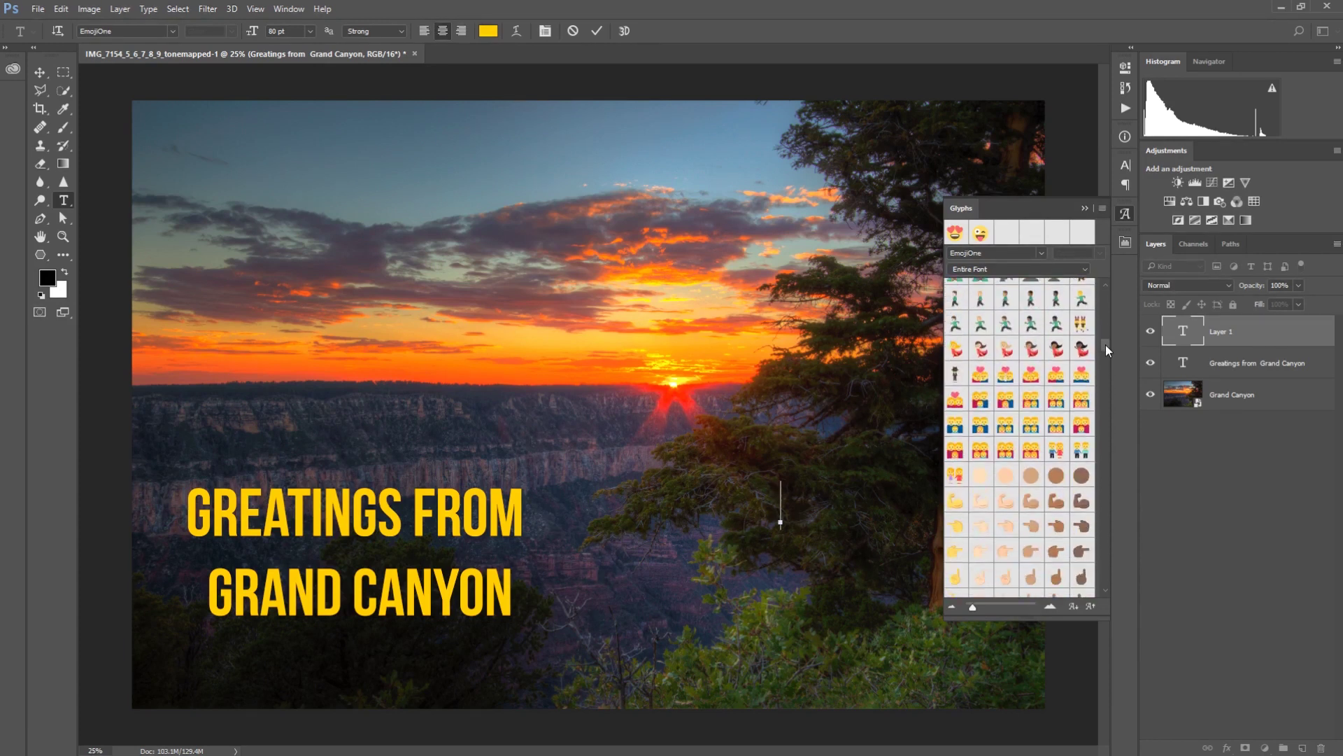
mouse_move(1105, 344)
left_mouse_down()
mouse_move(1106, 379)
mouse_move(1106, 363)
left_mouse_up()
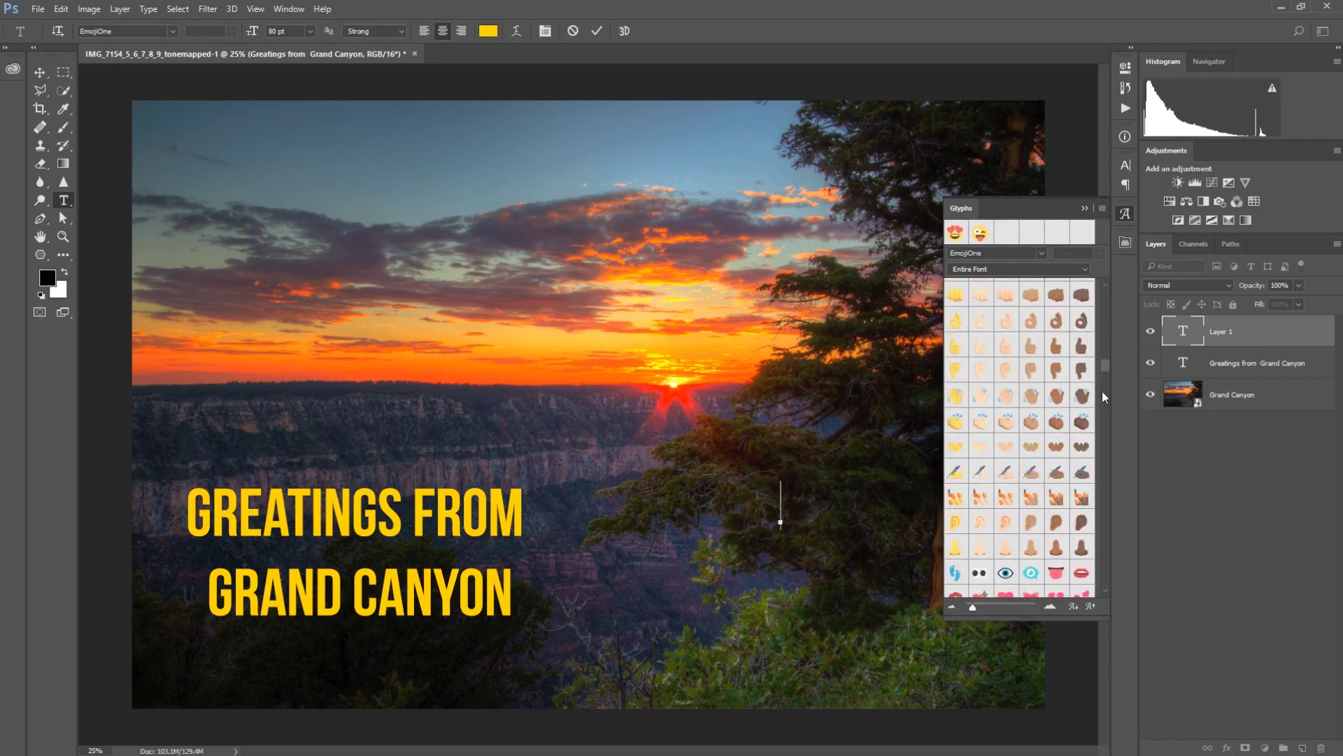
left_click_drag(1105, 363, 1097, 300)
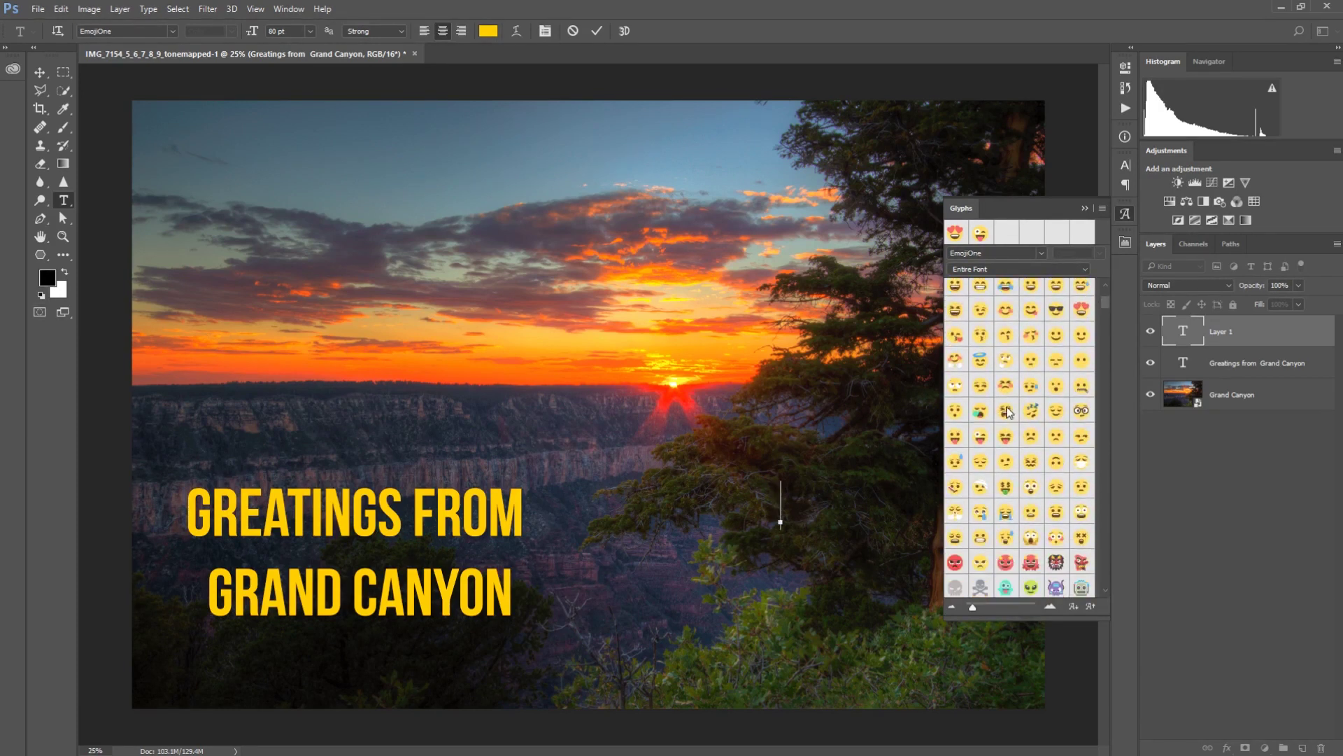
double_click(1061, 309)
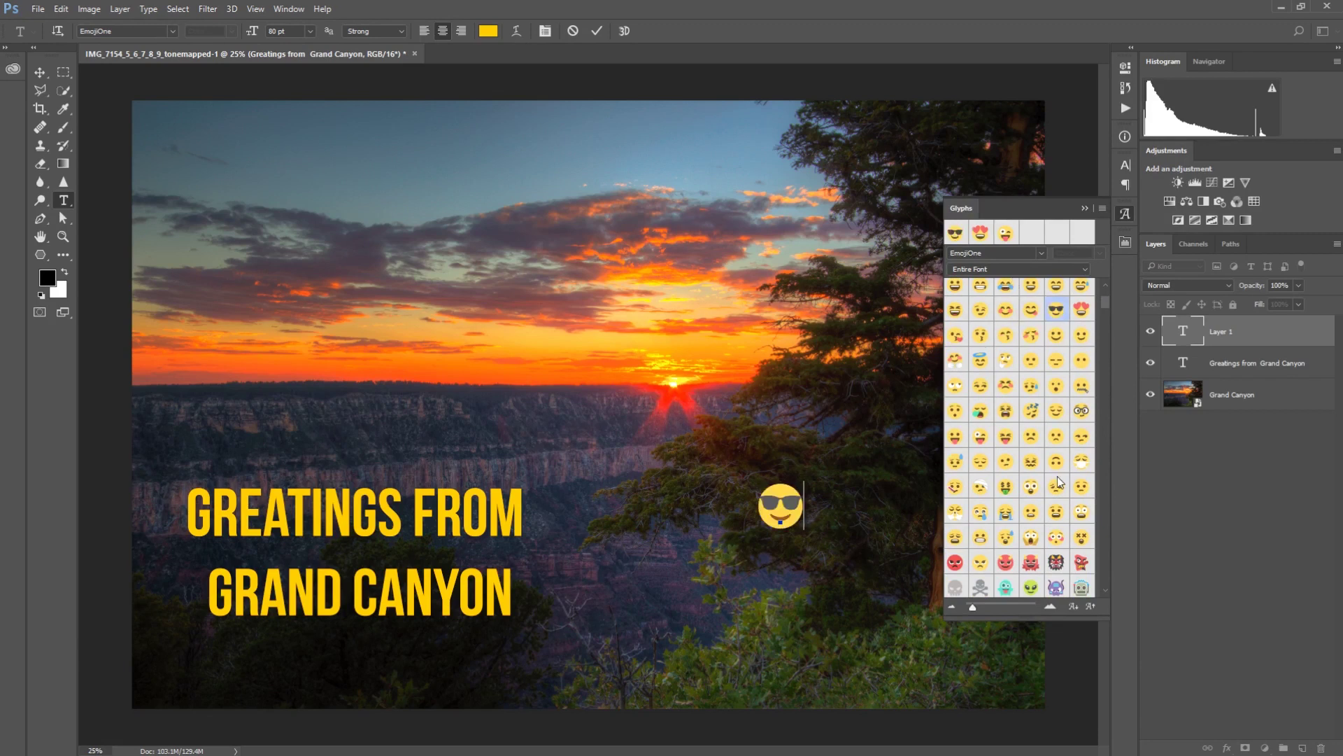
Step: Commit the sunglasses emoji and drag it down beside the GRAND CANYON line
left_click(1126, 217)
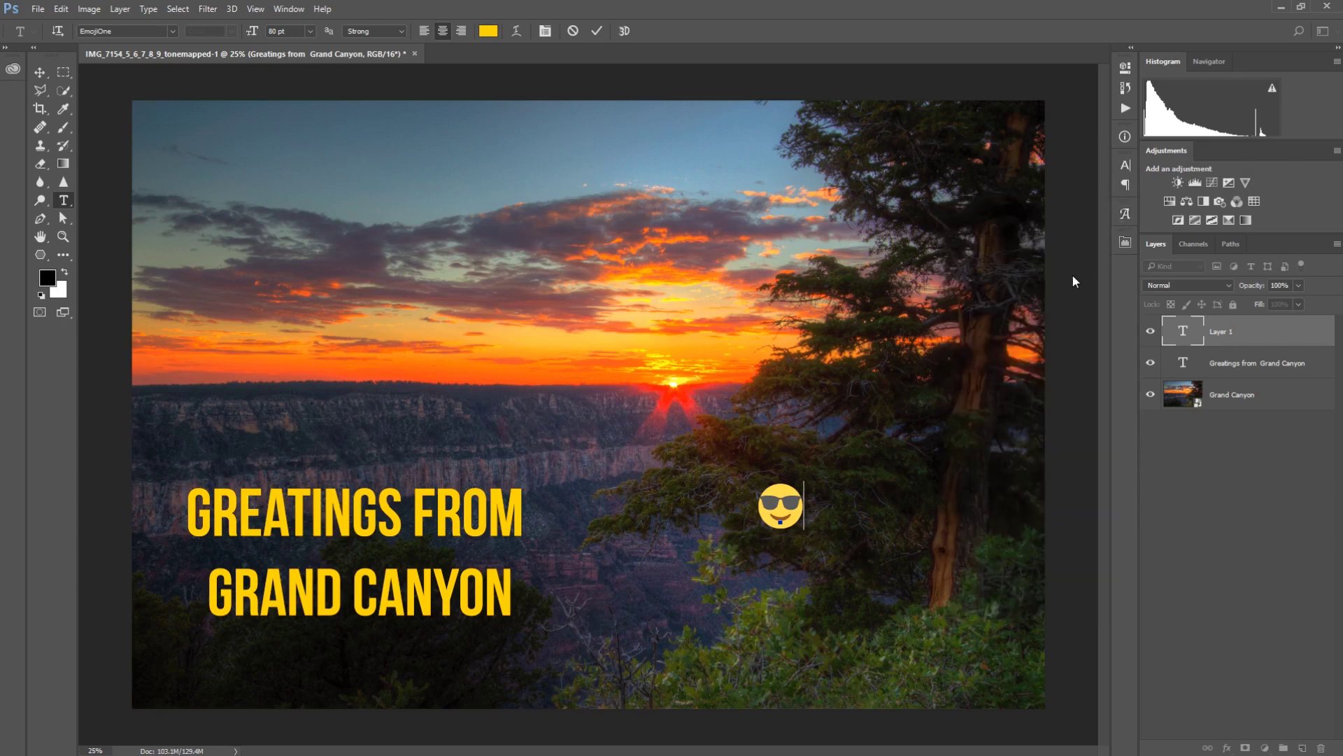
left_click(901, 438)
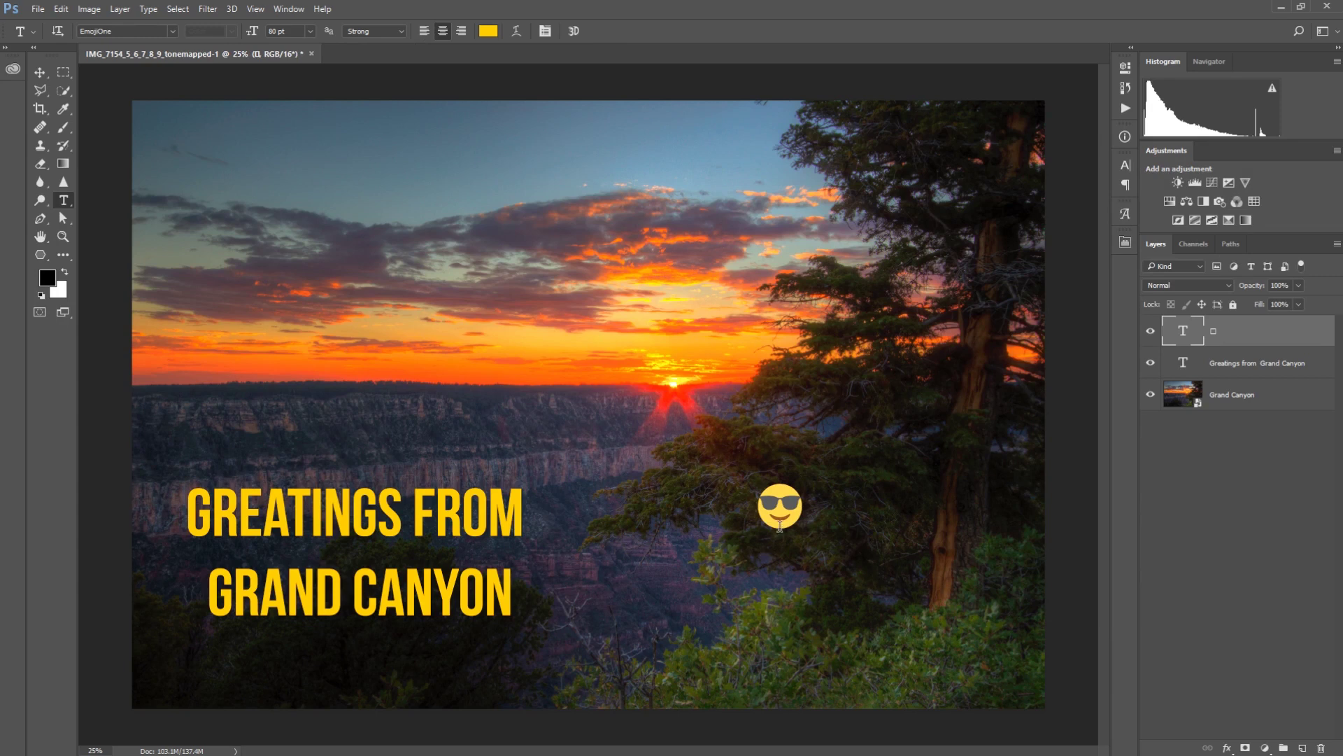
key("v")
left_click_drag(789, 505, 807, 590)
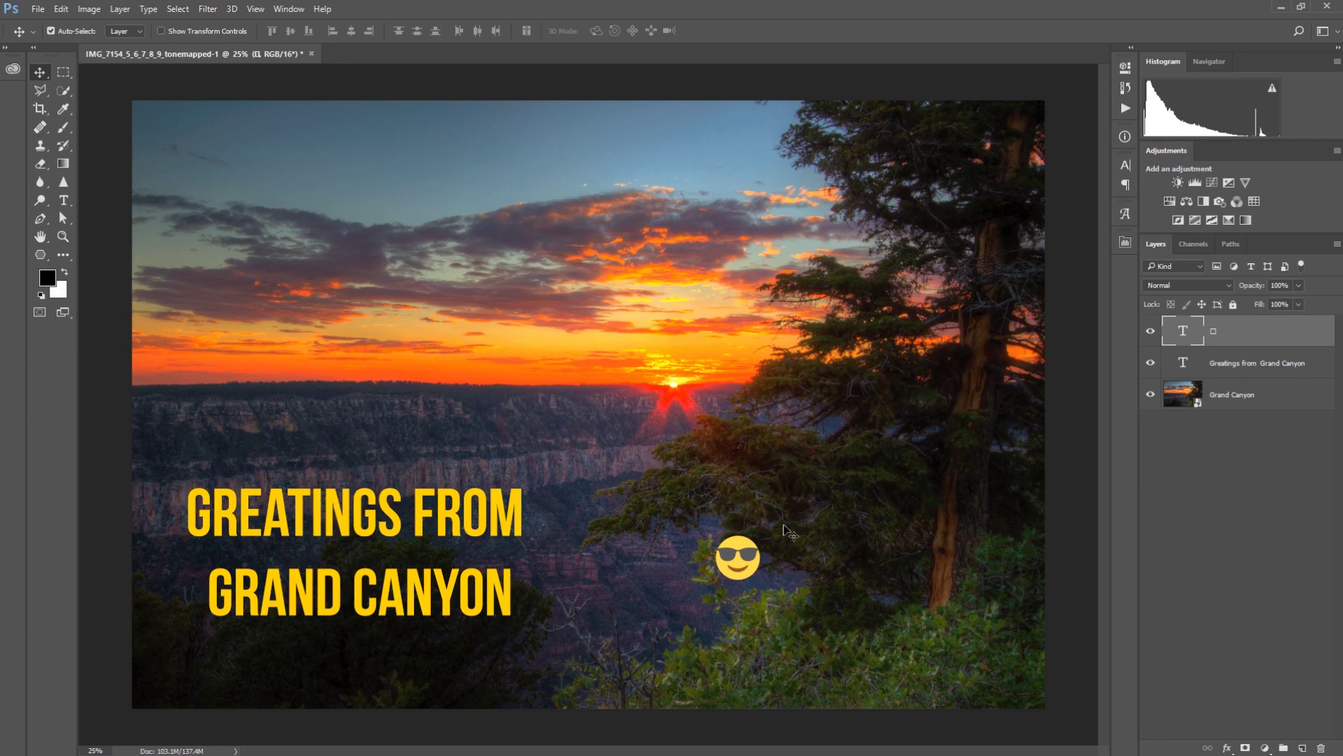
Step: Enlarge the sunglasses emoji about five times and tilt it clockwise
key("ctrl")
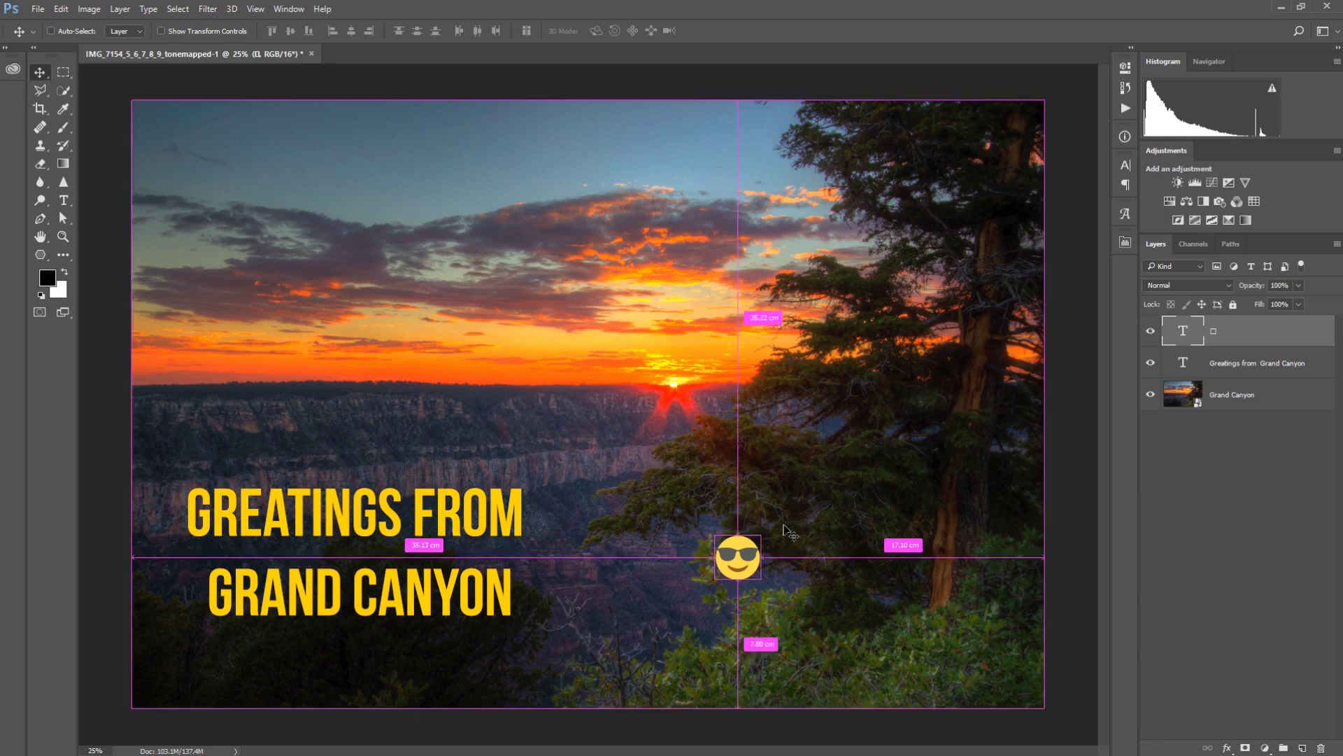
key("ctrl+t")
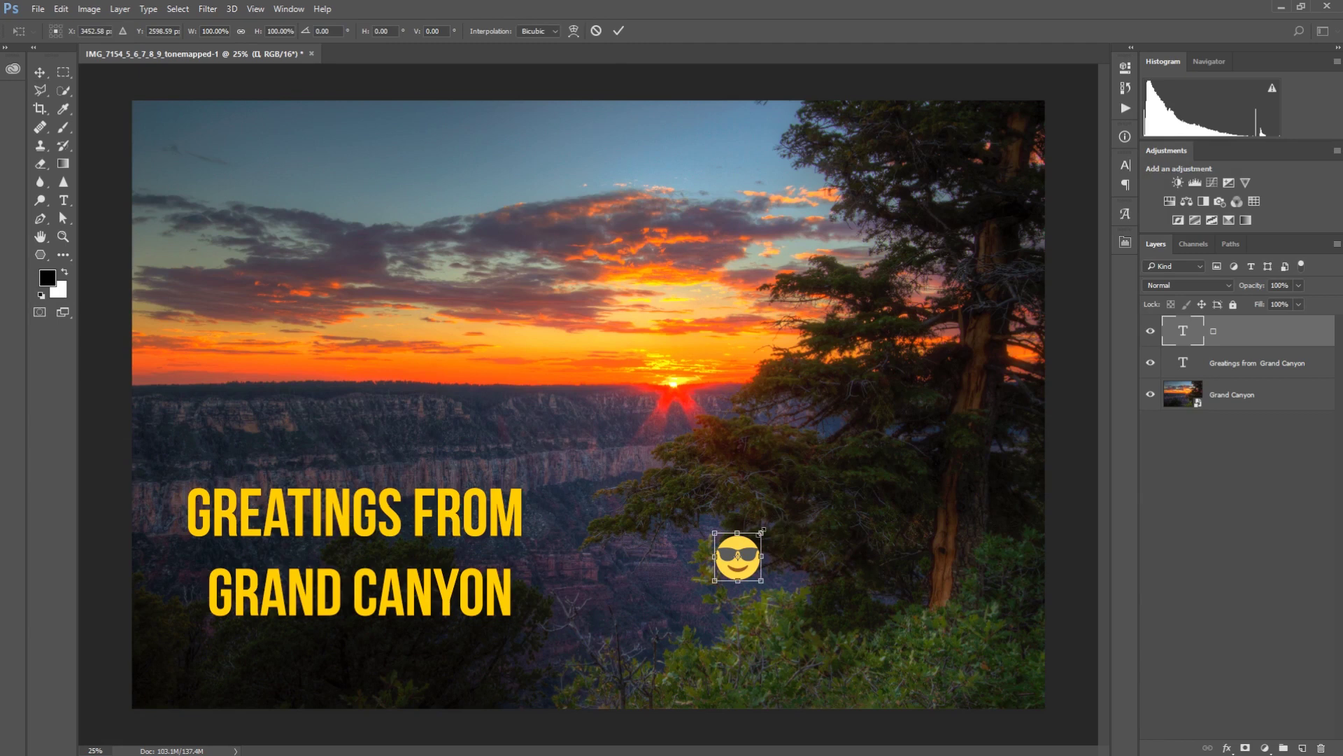
left_click_drag(761, 532, 960, 343)
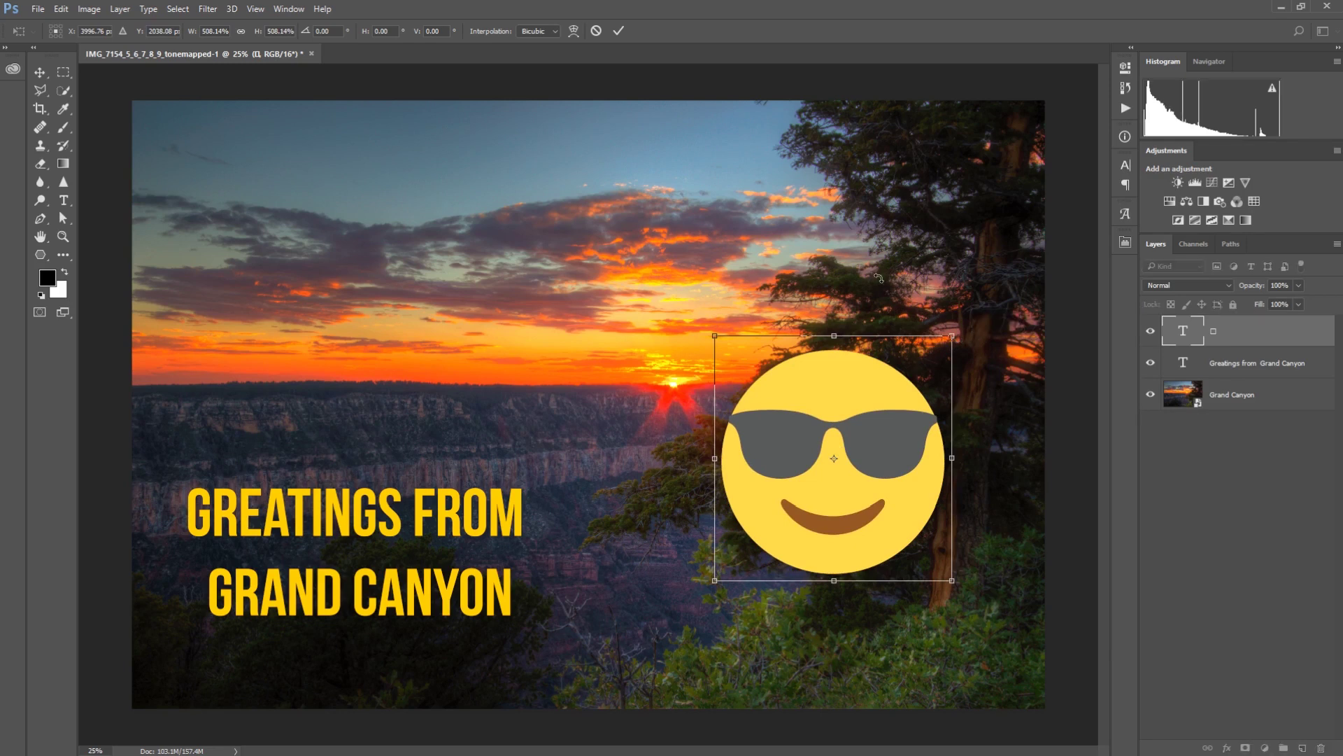
left_click_drag(868, 276, 946, 305)
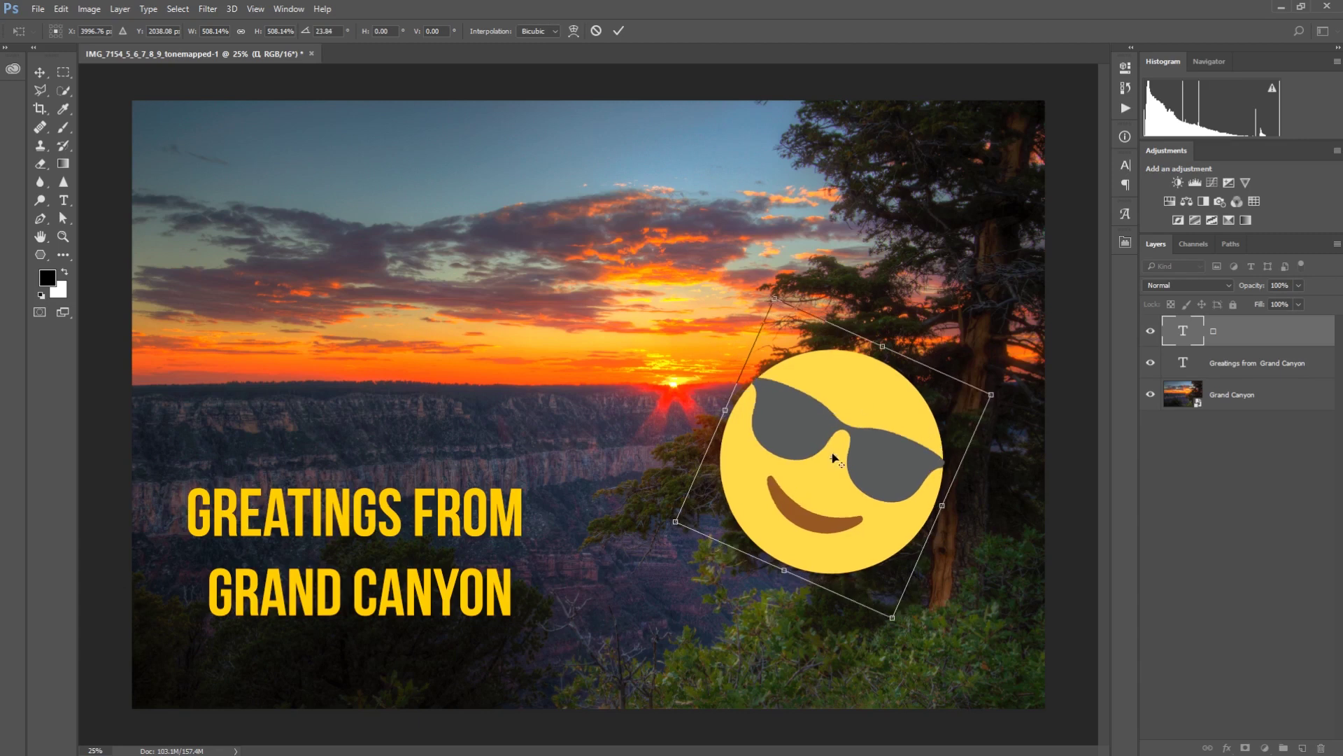
key("Return")
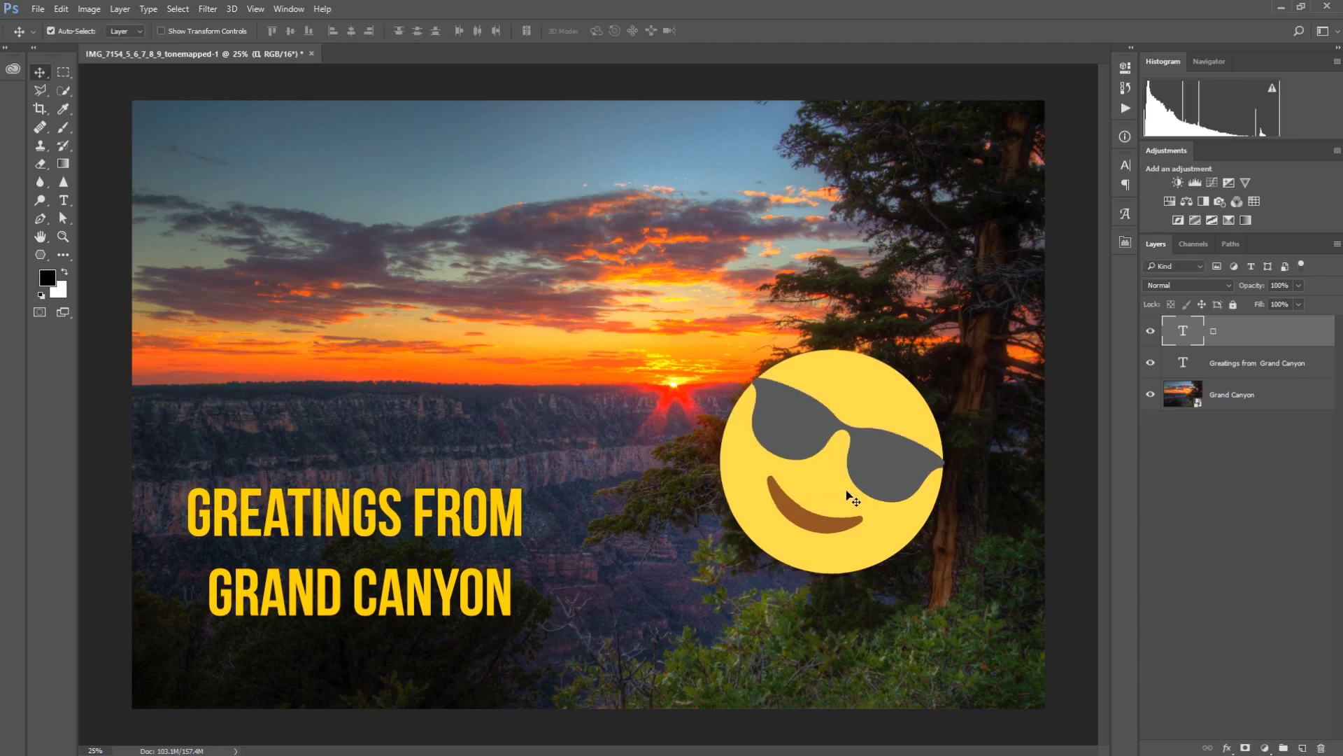
Step: Place the enlarged emoji in the lower-right corner over the trees
left_click_drag(849, 497, 960, 549)
left_click(826, 578)
left_click(1047, 569)
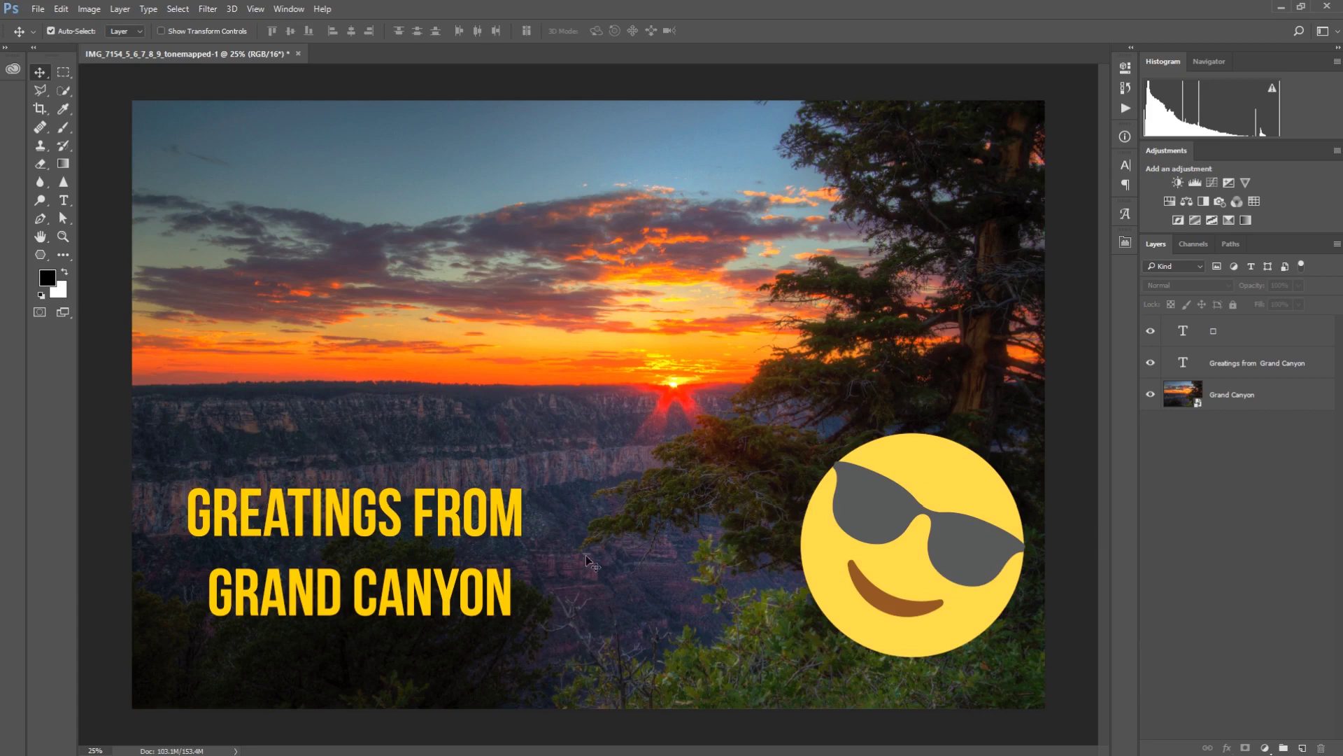
Step: Switch to the Type tool and set the font to EmojiOne
key("t")
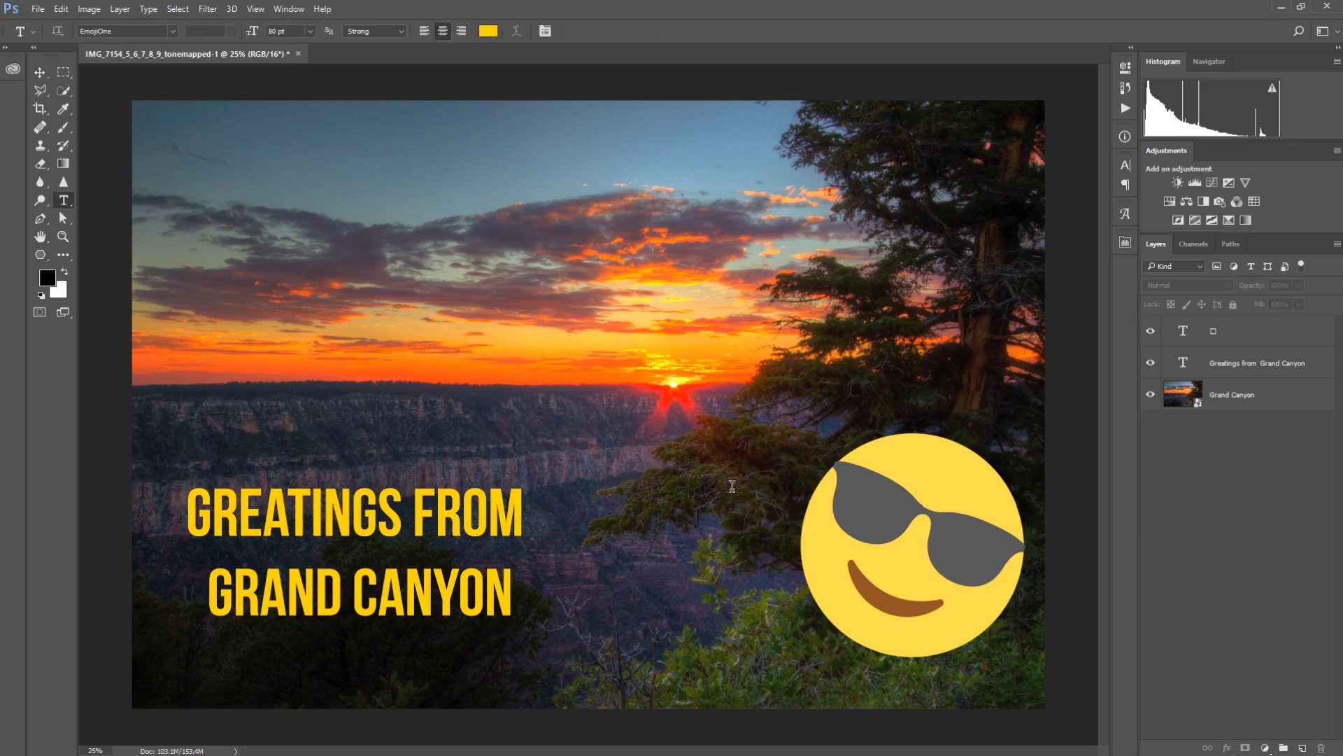
left_click(135, 31)
type("em")
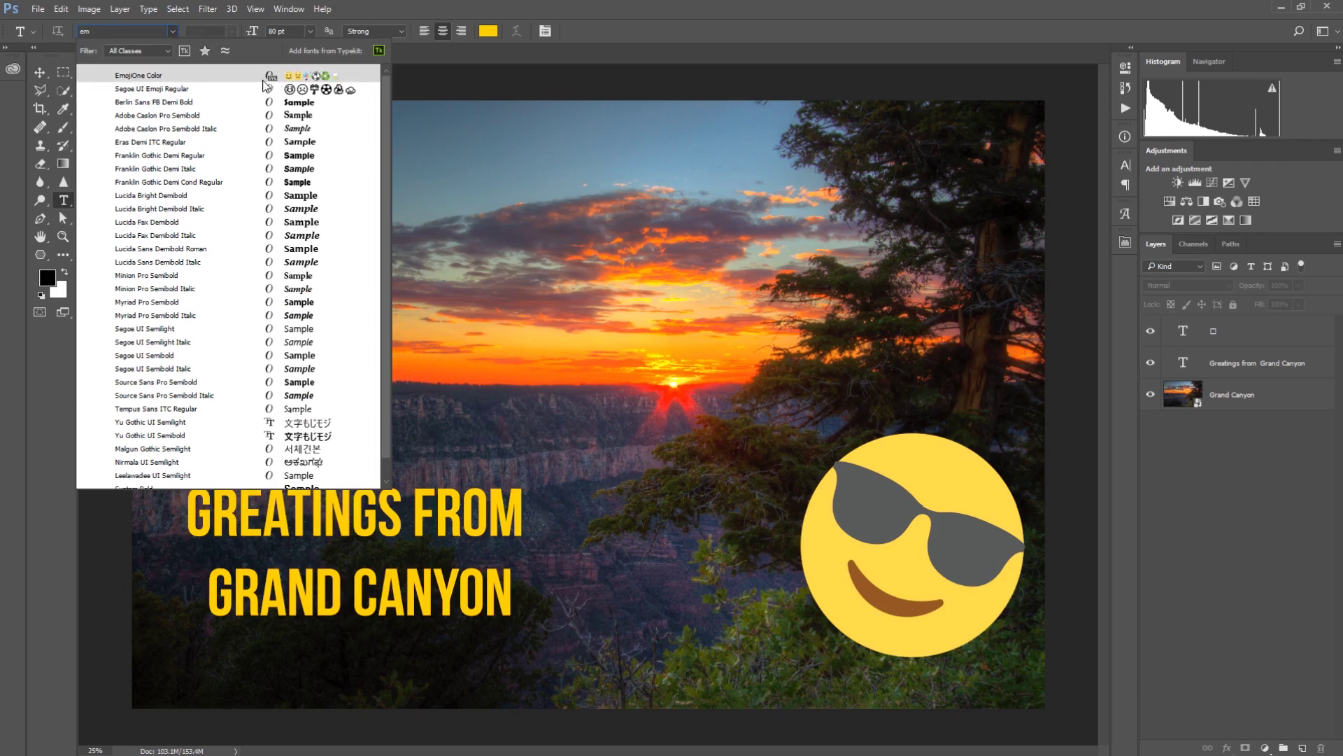
left_click(310, 78)
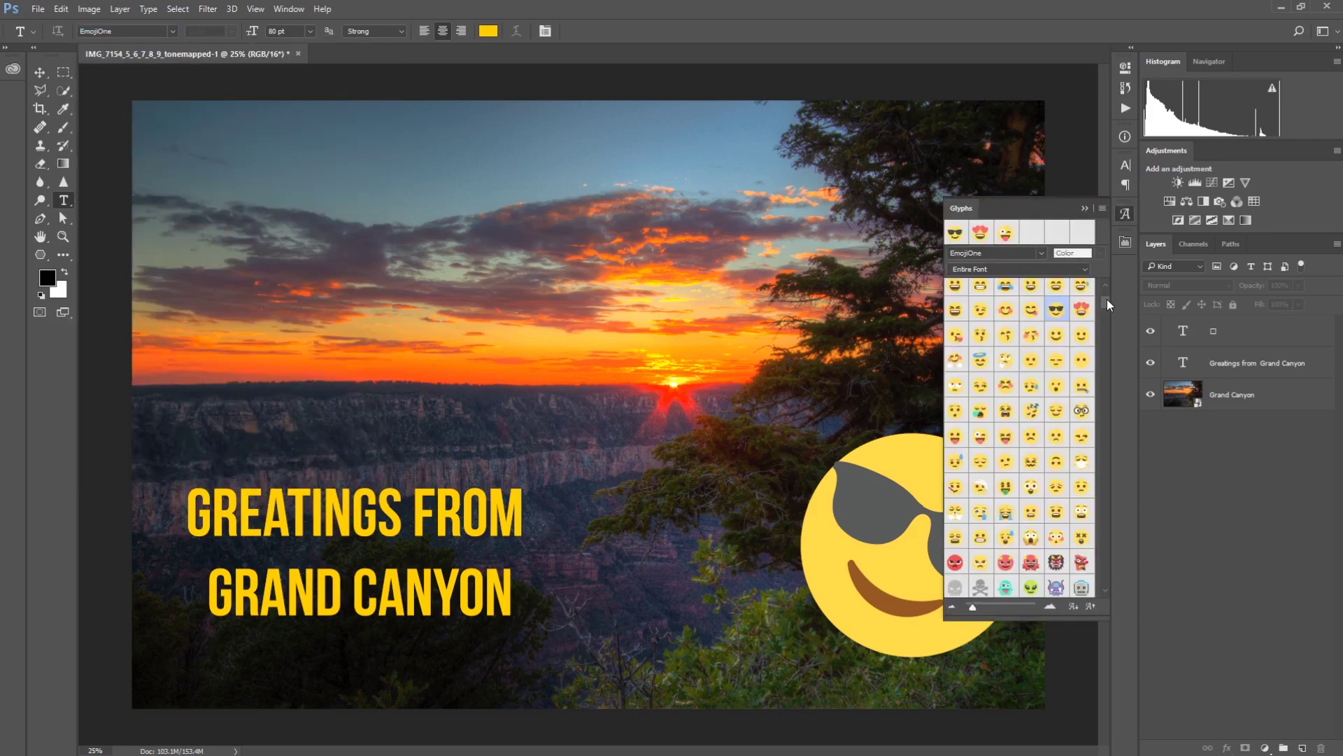
Step: Start a new text layer in the sky and insert the tired-face emoji
mouse_move(1106, 299)
left_mouse_down()
mouse_move(1106, 355)
mouse_move(1102, 303)
left_mouse_up()
left_click(1009, 320)
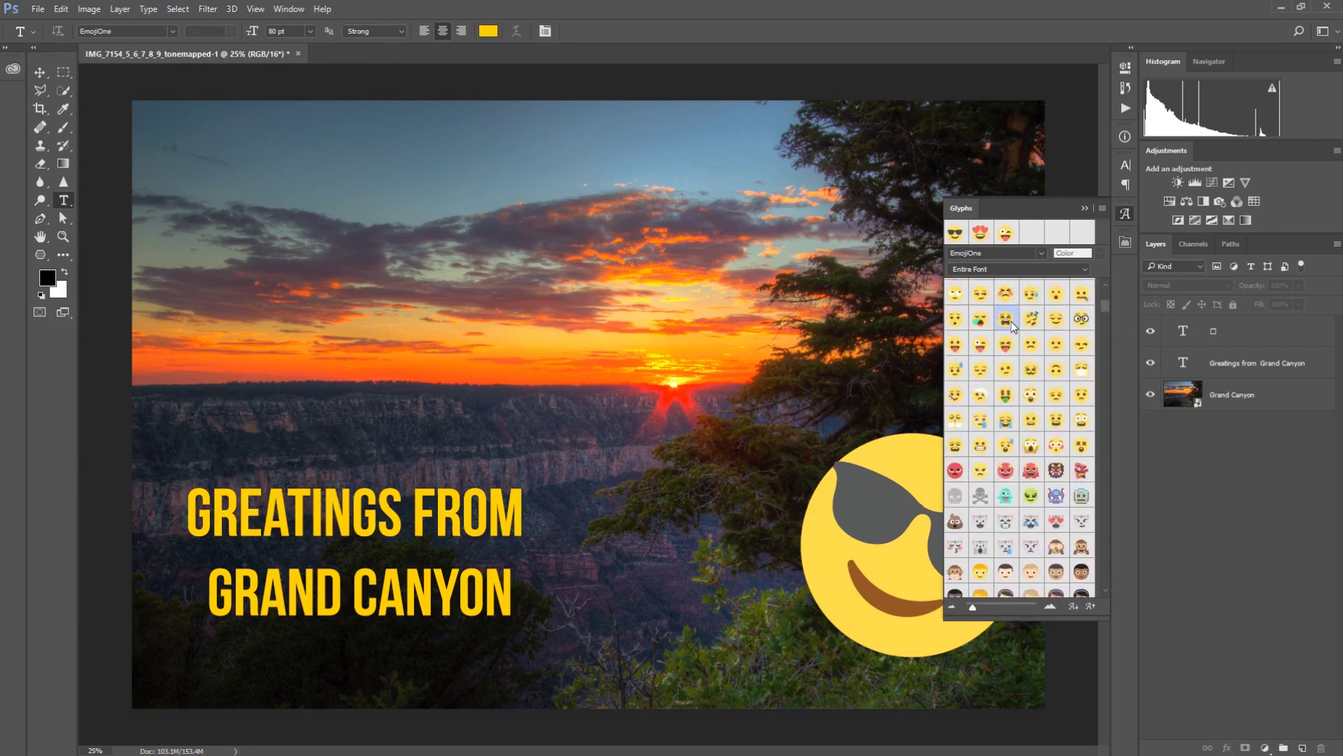
double_click(1011, 321)
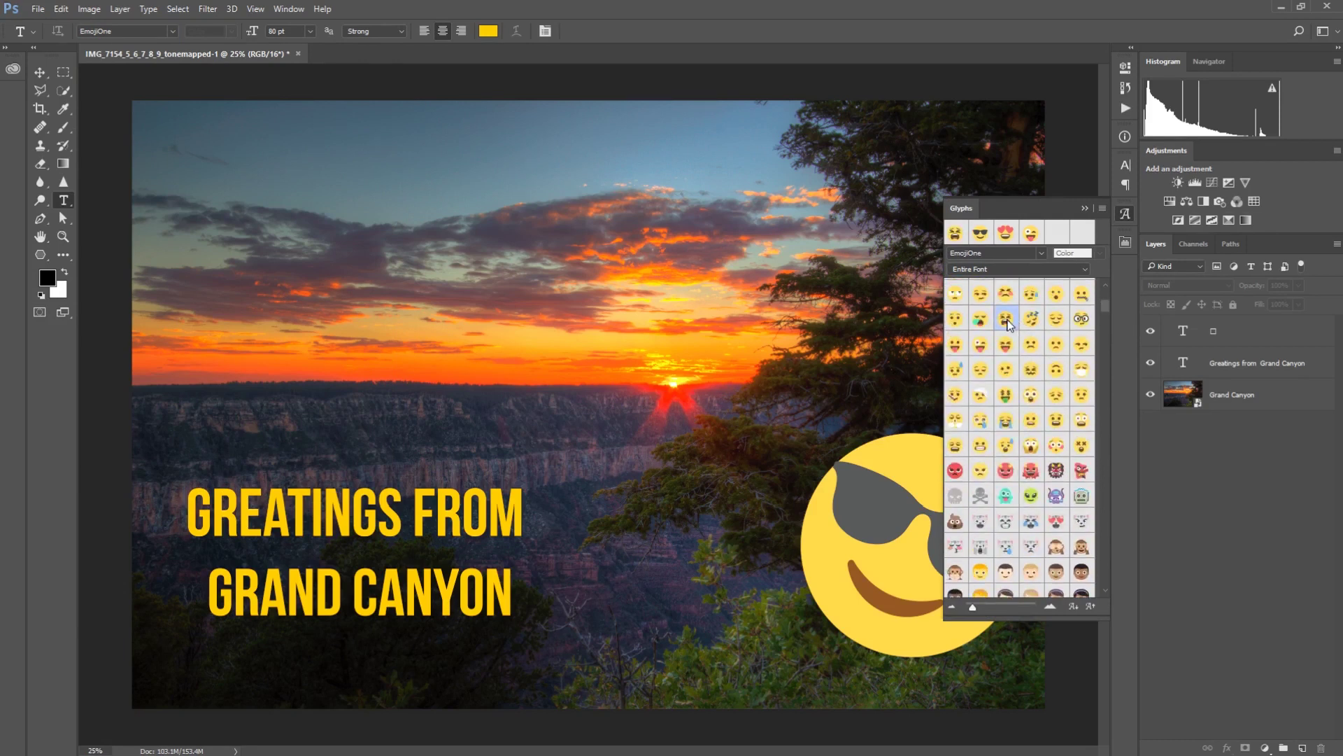
left_click(632, 284)
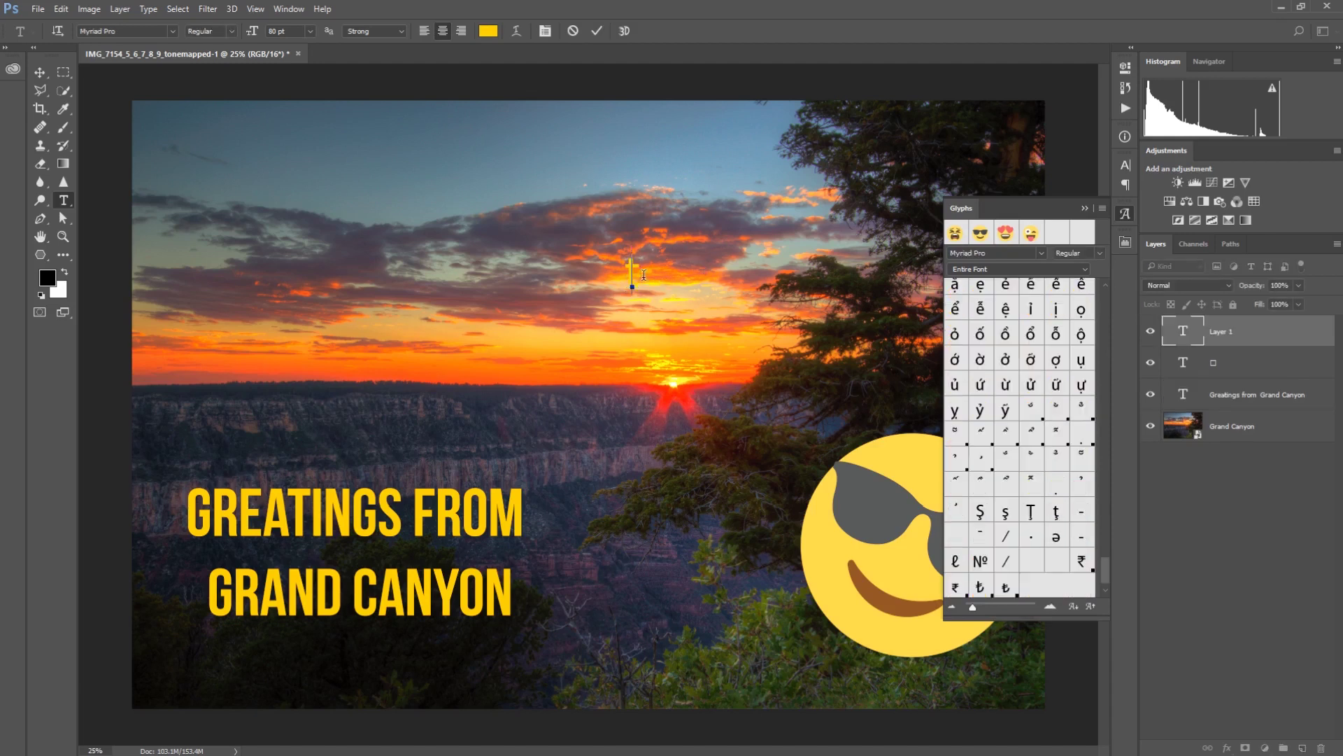
double_click(957, 236)
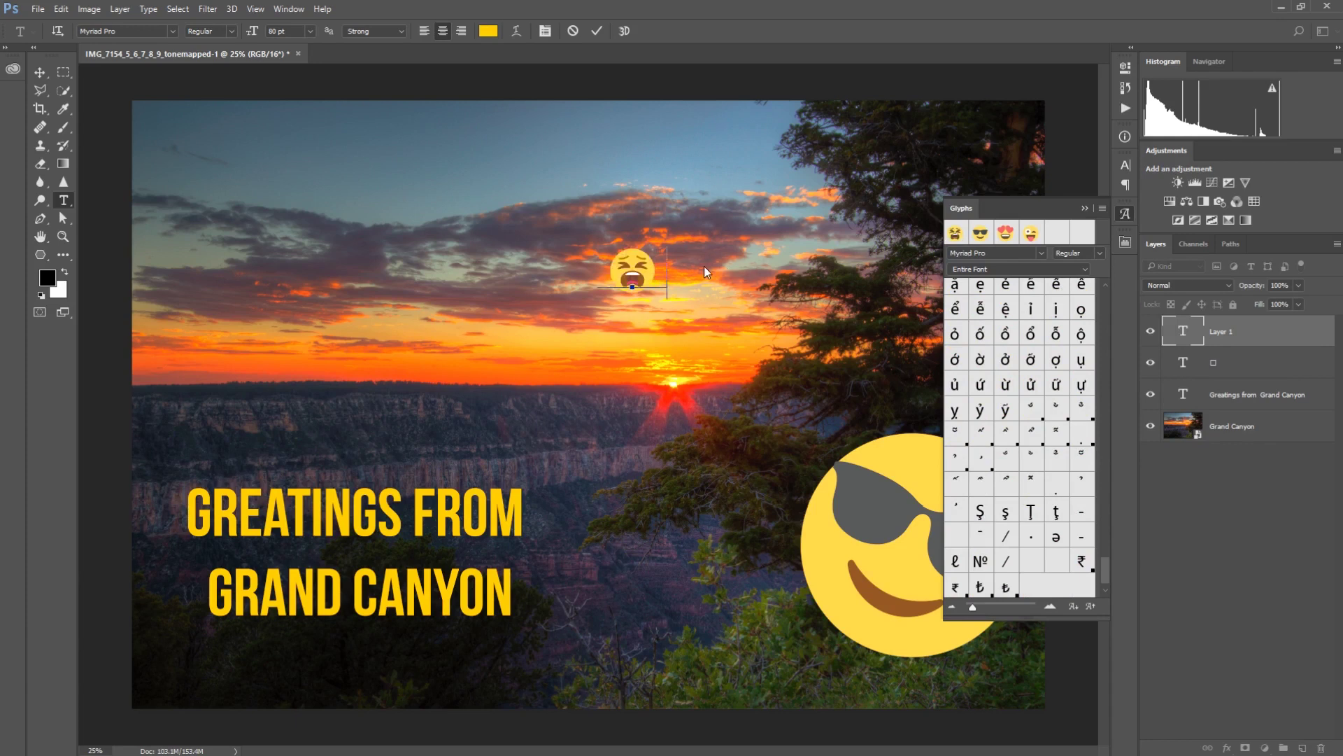
Step: Delete the stray 'v' and commit the tired-face emoji text
type("v")
key("BackSpace")
key("ctrl+Return")
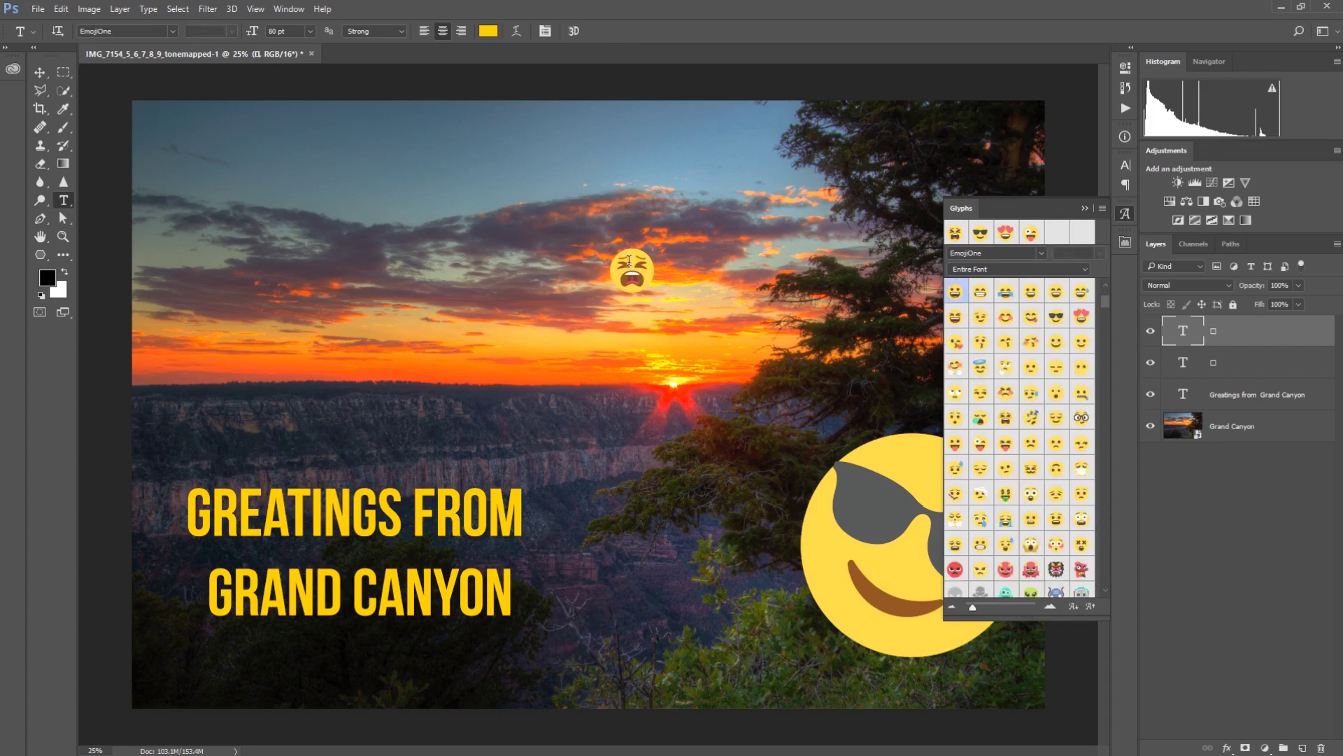
Step: Move the tired-face emoji down just above the setting sun and begin resizing it
key("v")
left_click_drag(640, 274, 619, 348)
key("ctrl")
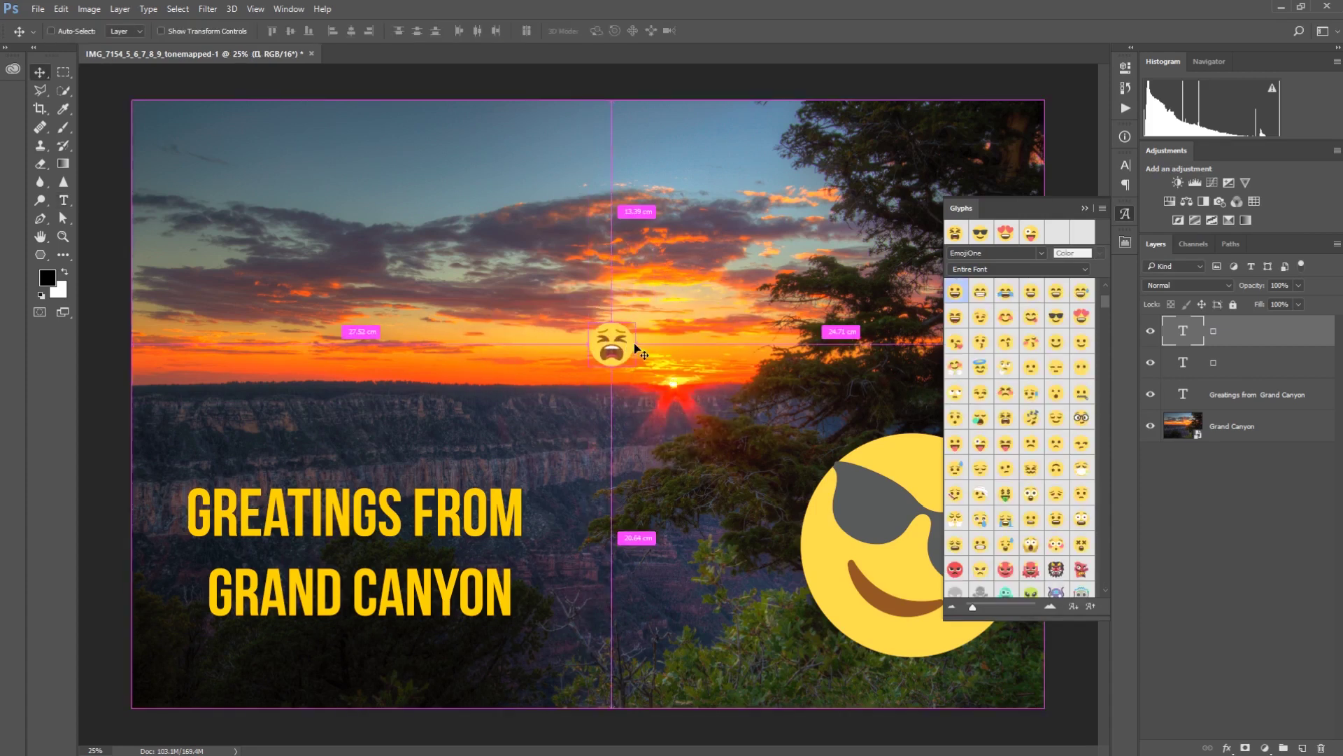
key("ctrl+t")
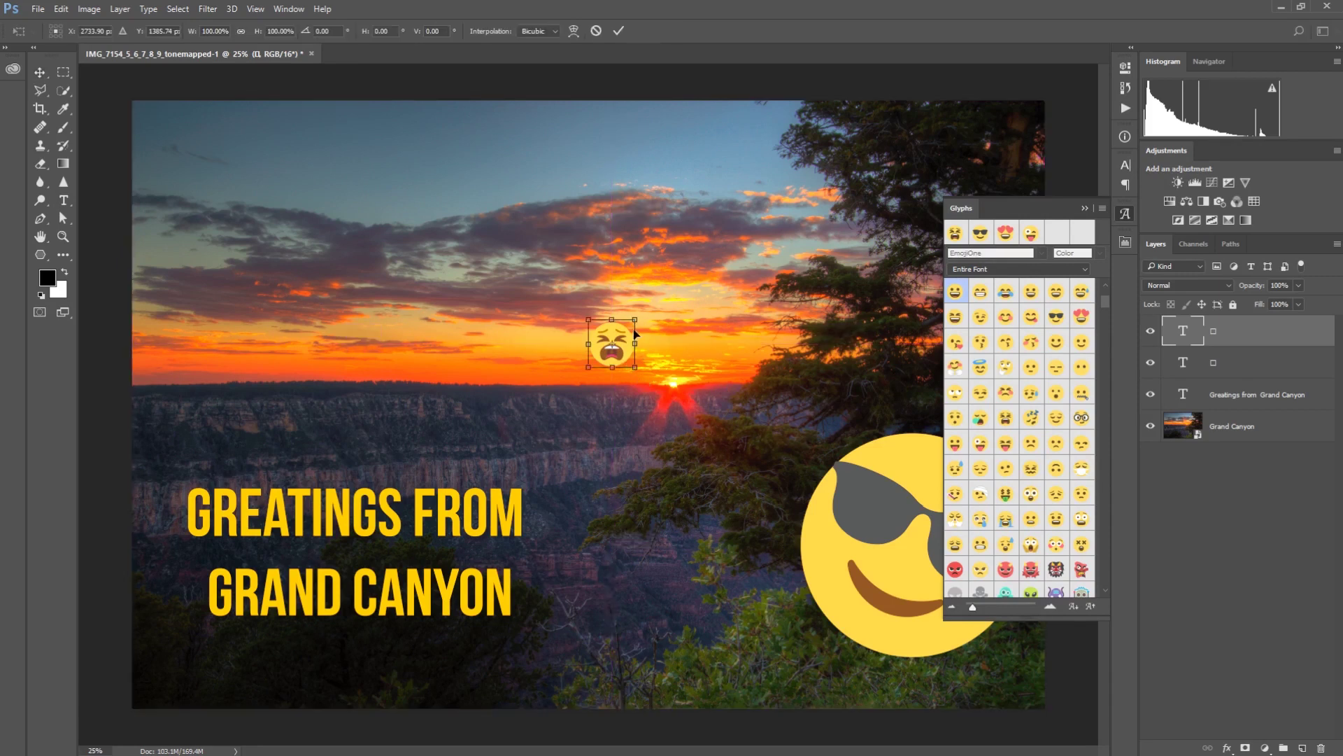